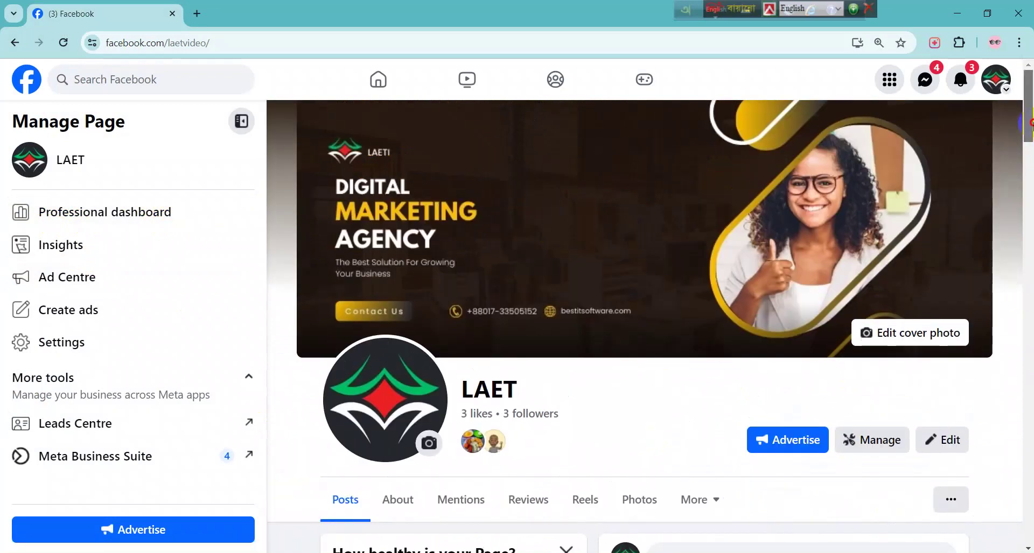
Step: Open the professional dashboard for the LAET Page and view its Page setup checklist
{"action": "left_click_drag", "start_coordinate": [1028, 148], "coordinate": [1028, 162]}
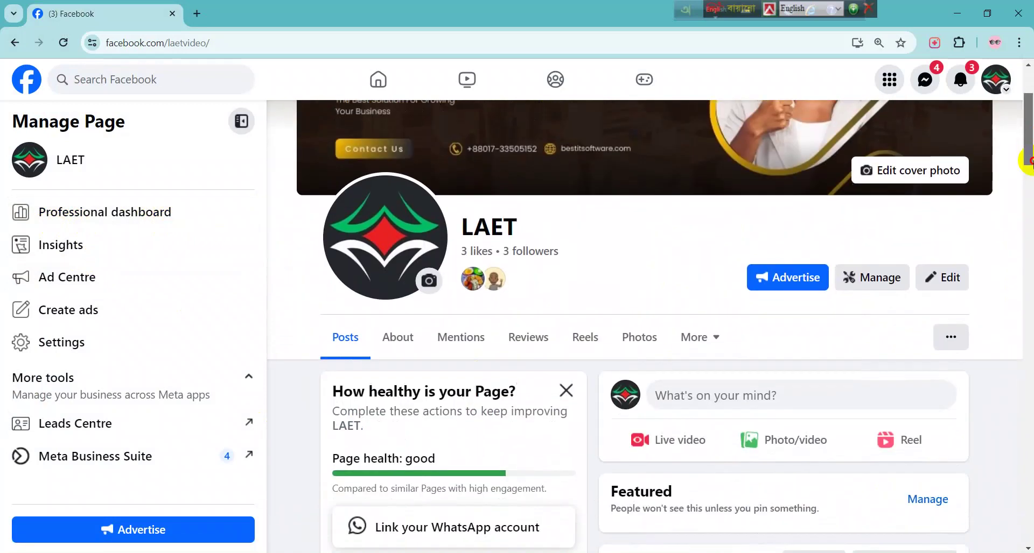
{"action": "left_click", "coordinate": [873, 284]}
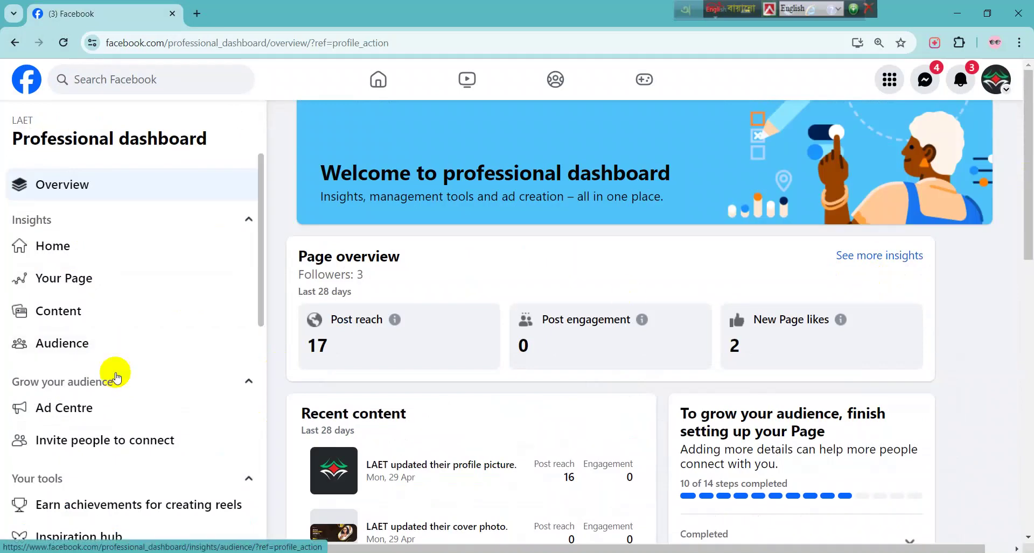
{"action": "left_click_drag", "start_coordinate": [259, 223], "coordinate": [243, 465]}
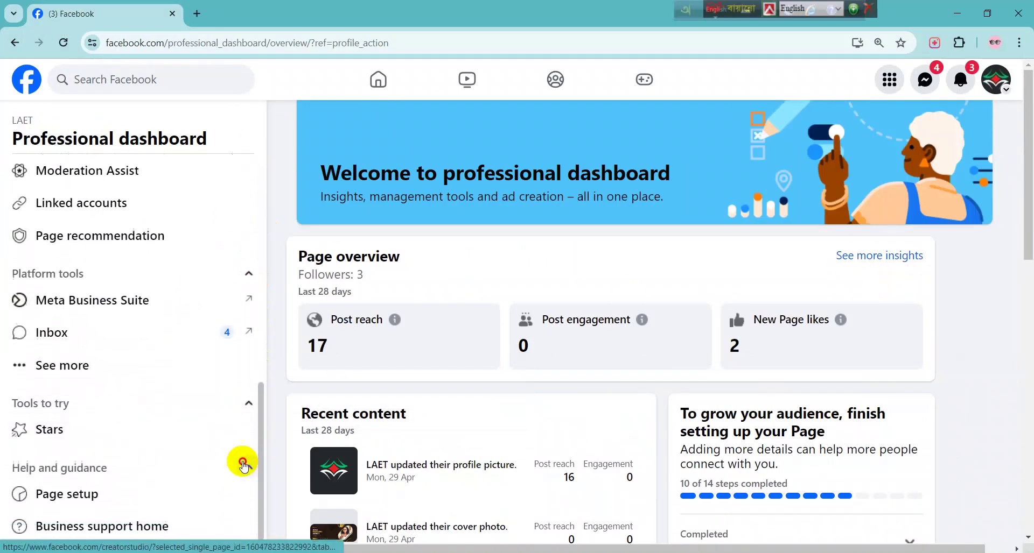
{"action": "left_click", "coordinate": [119, 504]}
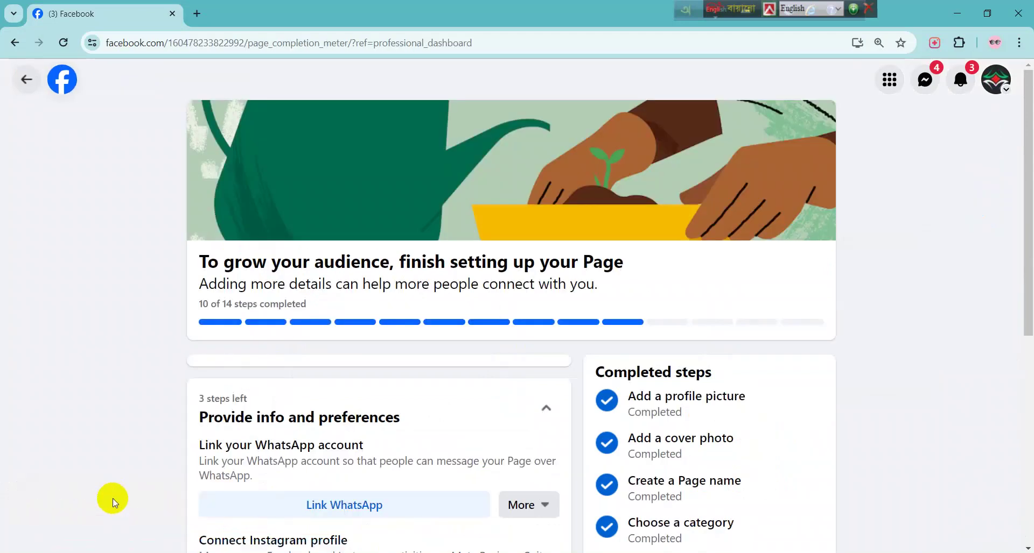
{"action": "left_click_drag", "start_coordinate": [1026, 242], "coordinate": [1000, 107]}
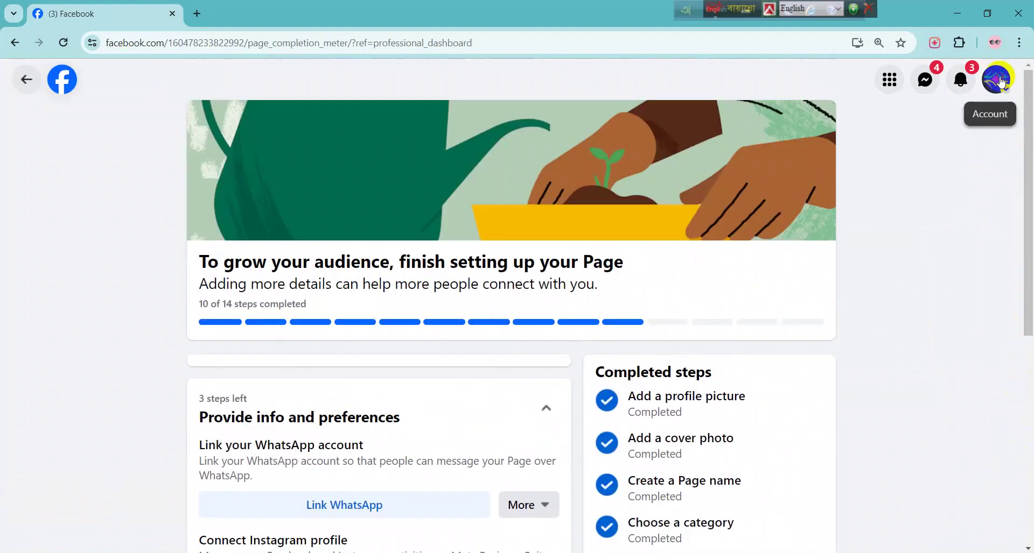
{"action": "left_click", "coordinate": [997, 87]}
{"action": "left_click", "coordinate": [819, 137]}
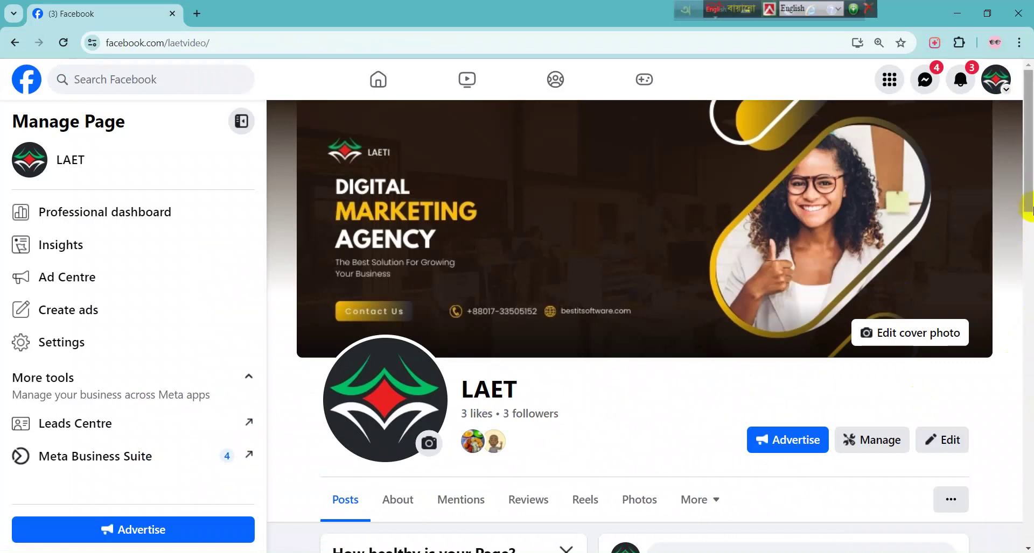
{"action": "scroll", "coordinate": [1025, 243], "scroll_direction": "down", "scroll_amount": 3}
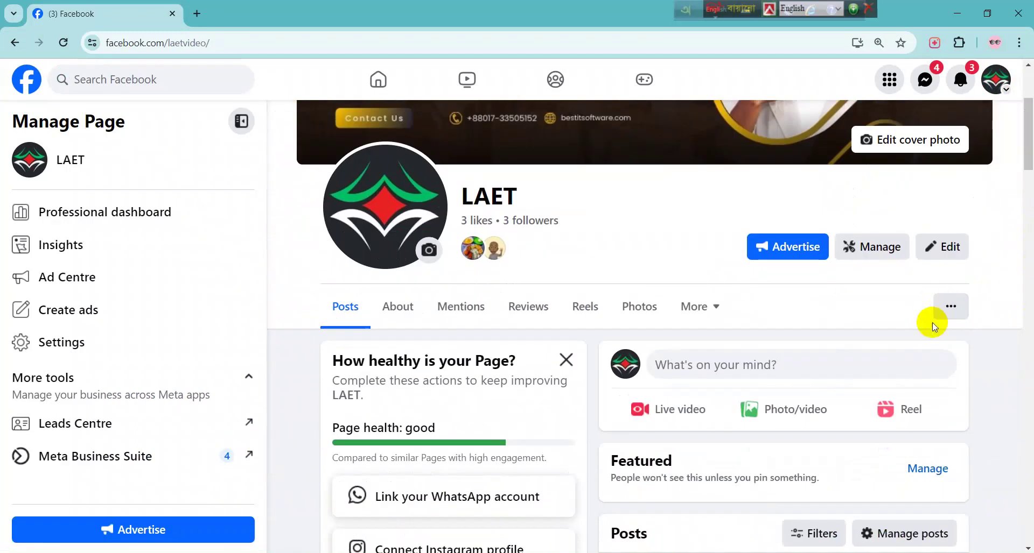
{"action": "left_click", "coordinate": [951, 307]}
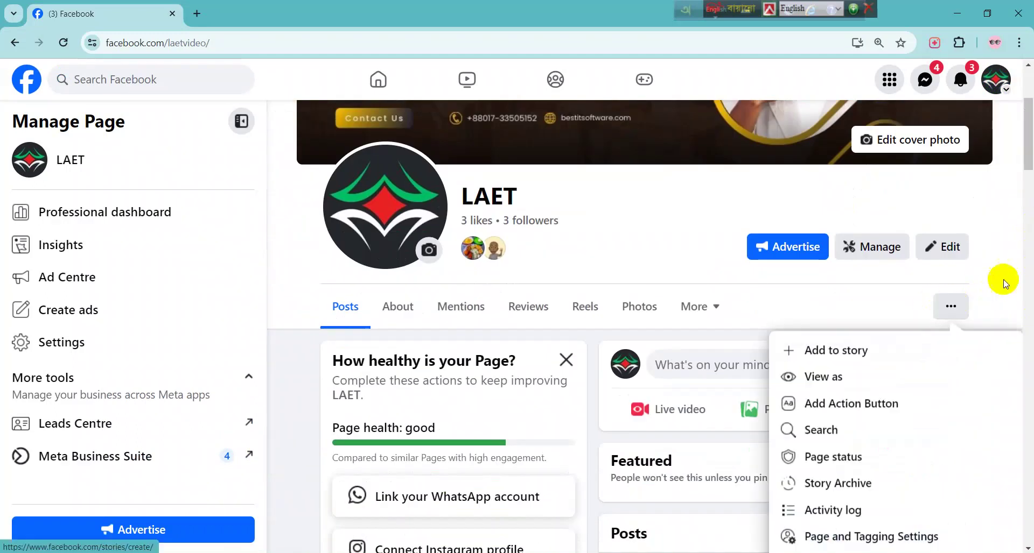
{"action": "left_click", "coordinate": [1007, 170]}
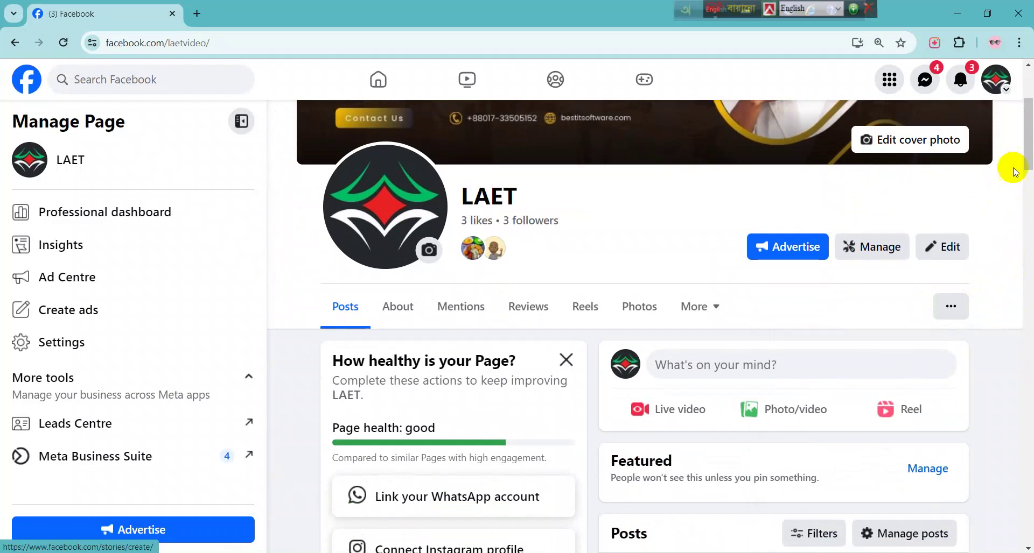
{"action": "scroll", "coordinate": [1025, 146], "scroll_direction": "down", "scroll_amount": 1}
{"action": "left_click_drag", "start_coordinate": [1031, 155], "coordinate": [1031, 144]}
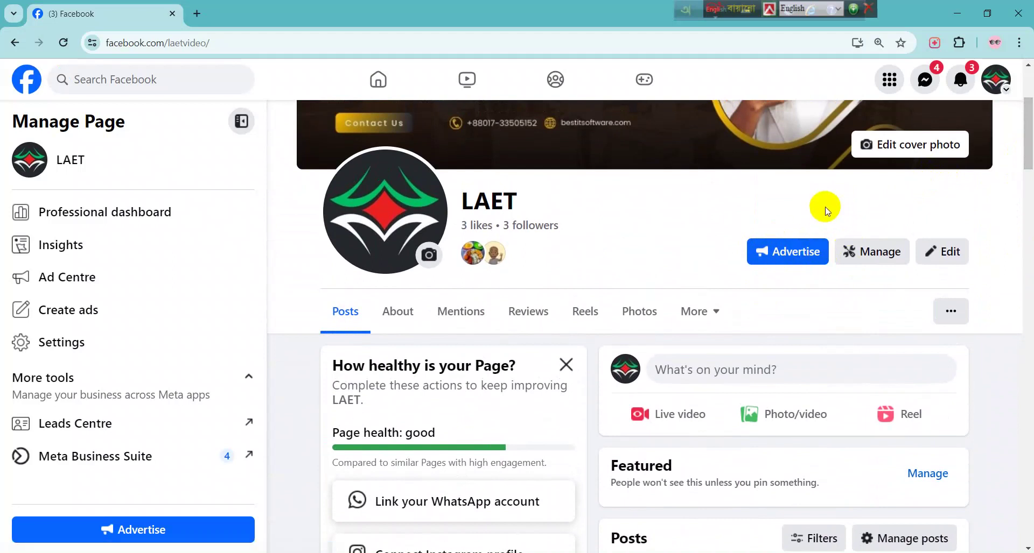
{"action": "left_click", "coordinate": [951, 312]}
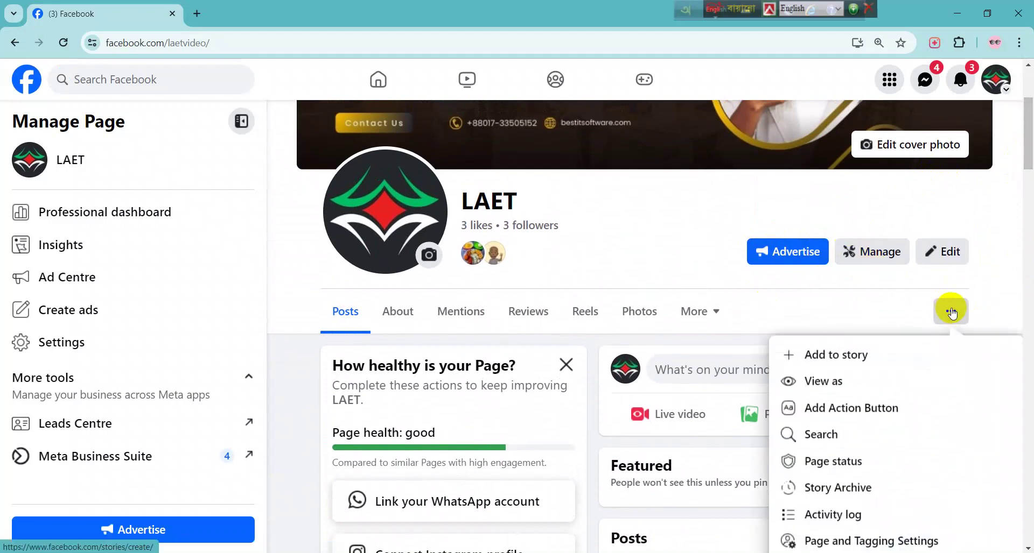
{"action": "left_click", "coordinate": [767, 283]}
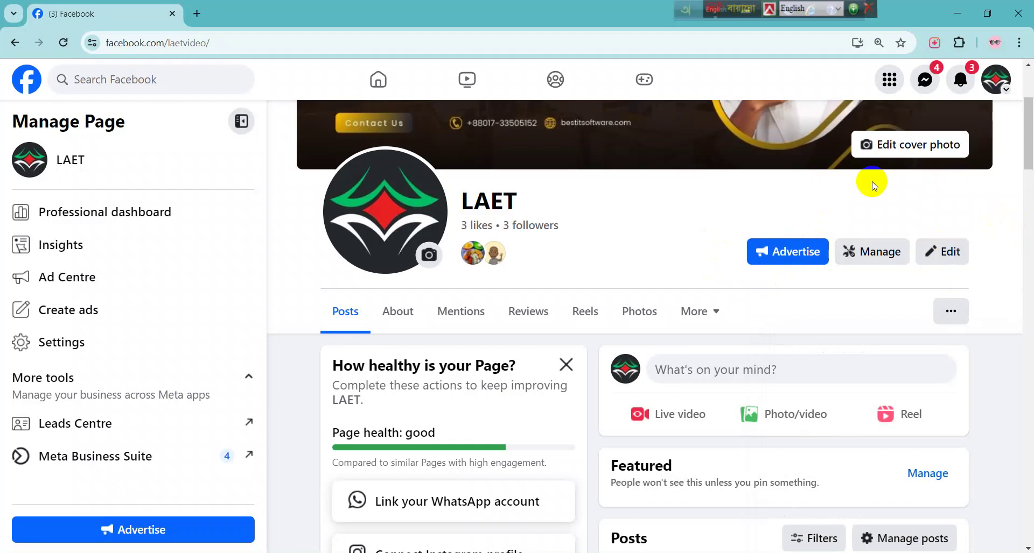
Step: Add a Send message action button connected to LAET's Messenger and save it
{"action": "left_click", "coordinate": [951, 312]}
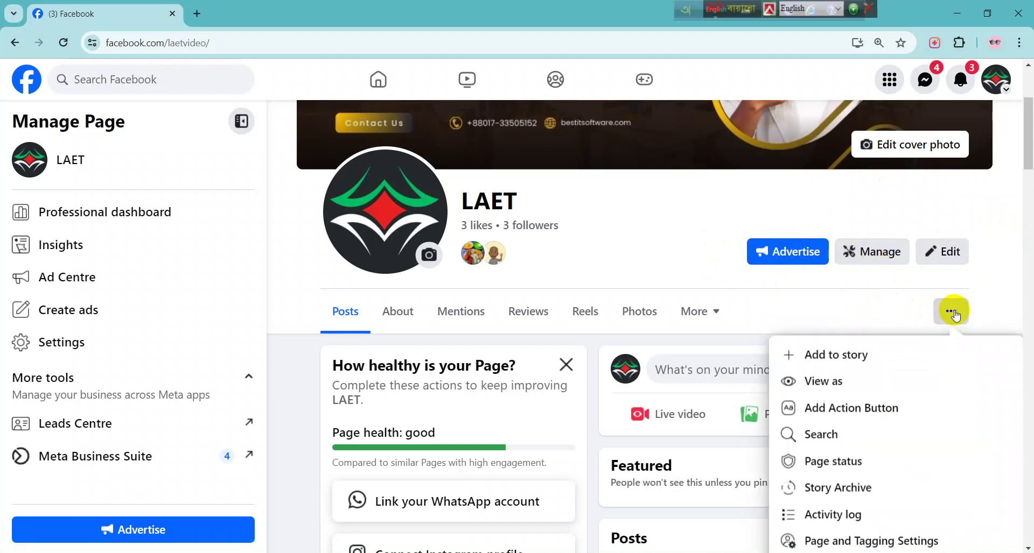
{"action": "left_click", "coordinate": [843, 409]}
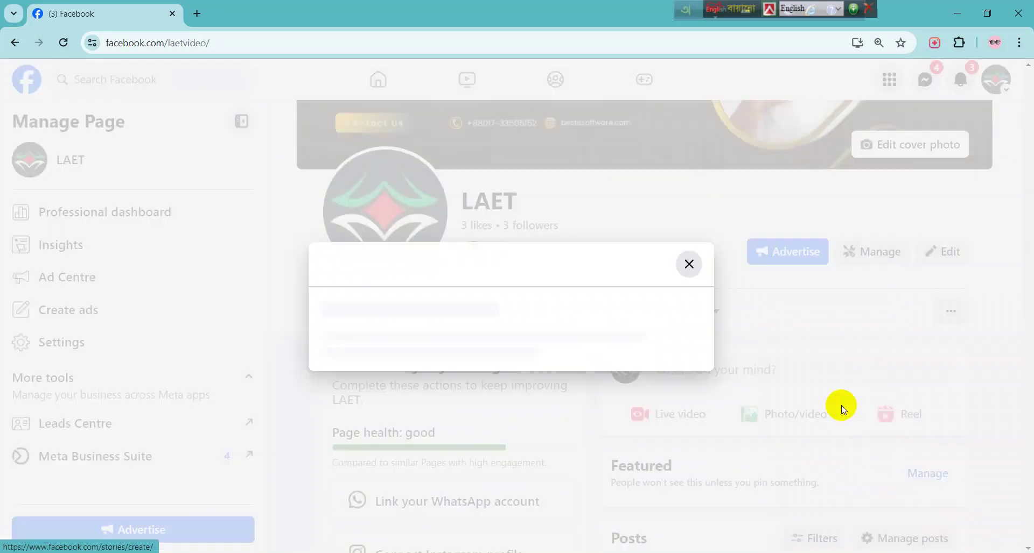
{"action": "left_click", "coordinate": [538, 436]}
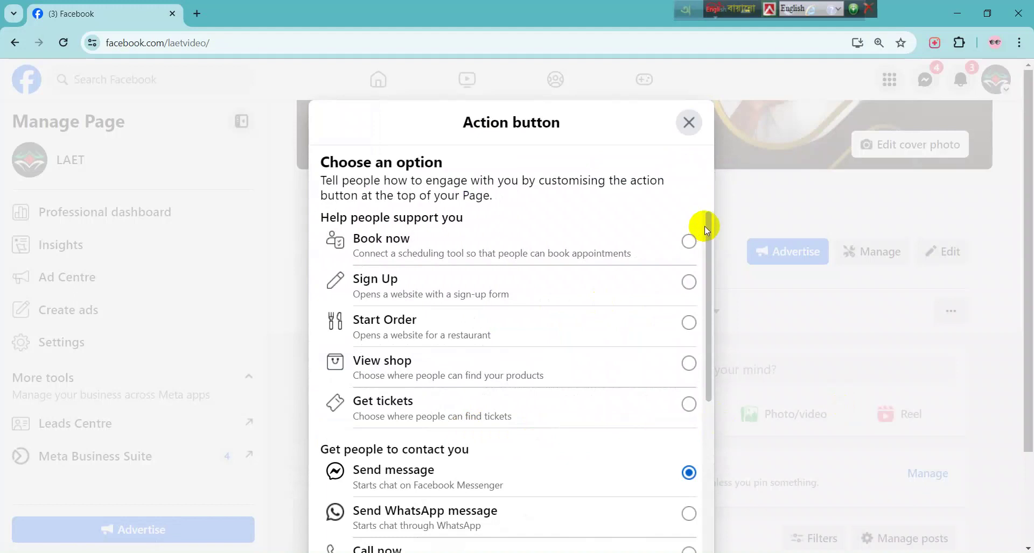
{"action": "left_click_drag", "start_coordinate": [708, 231], "coordinate": [707, 208]}
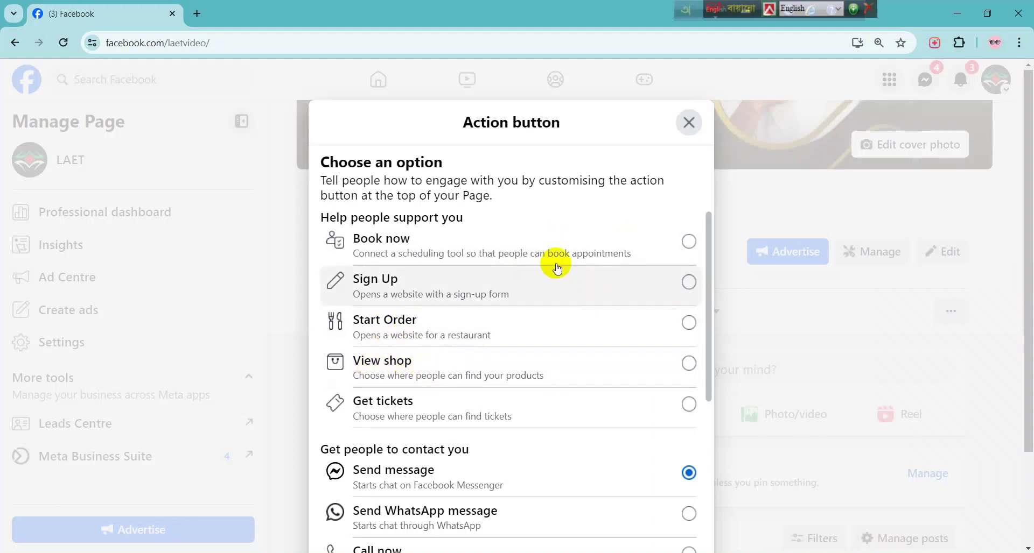
{"action": "left_click_drag", "start_coordinate": [708, 300], "coordinate": [709, 337]}
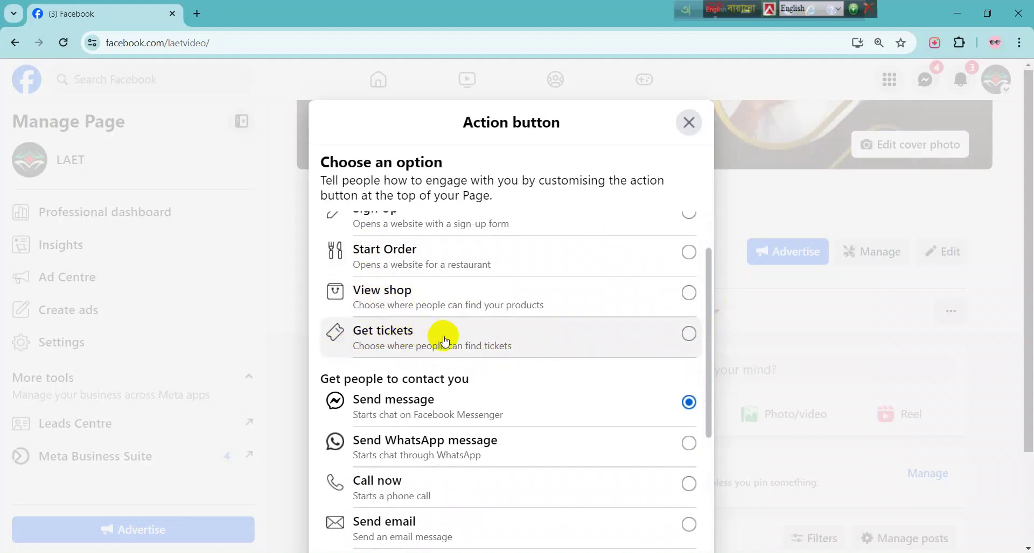
{"action": "scroll", "coordinate": [712, 329], "scroll_direction": "down", "scroll_amount": 2}
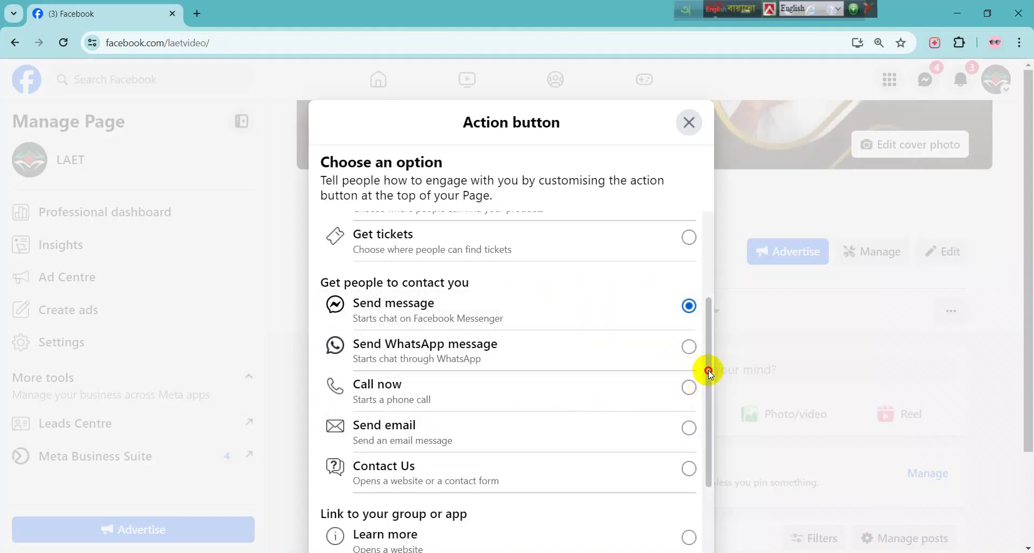
{"action": "mouse_move", "coordinate": [708, 371]}
{"action": "left_mouse_down"}
{"action": "mouse_move", "coordinate": [712, 477]}
{"action": "mouse_move", "coordinate": [709, 360]}
{"action": "left_mouse_up"}
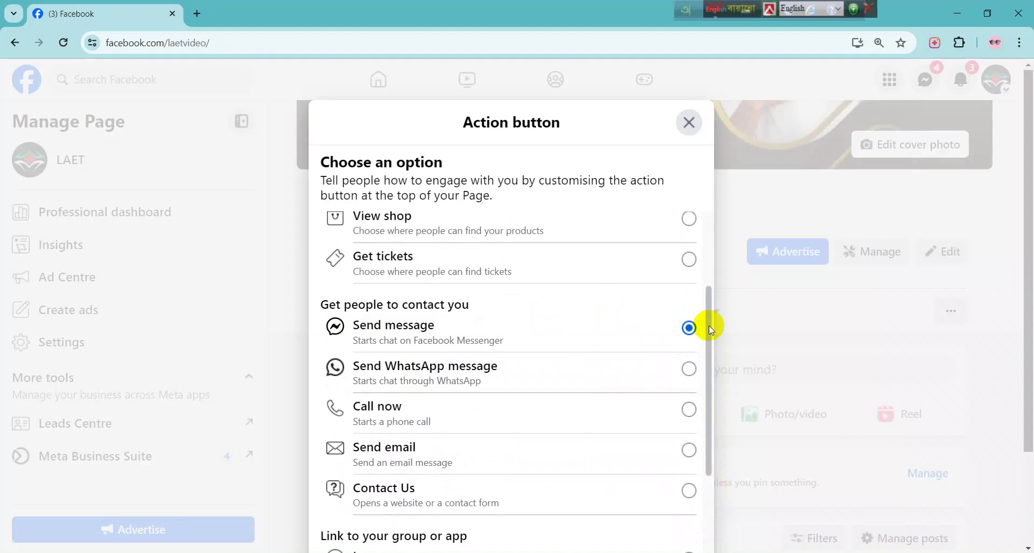
{"action": "left_click_drag", "start_coordinate": [710, 329], "coordinate": [719, 248]}
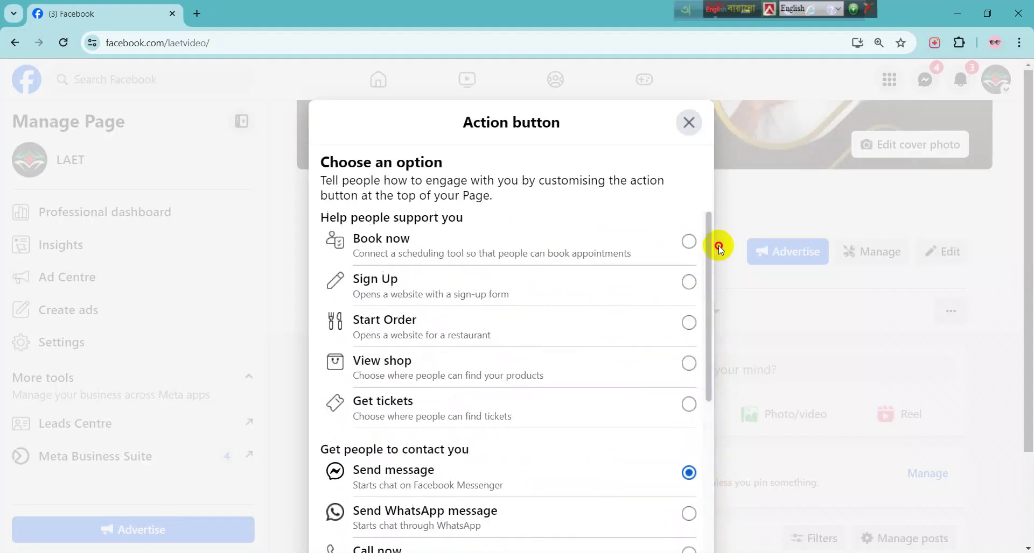
{"action": "left_click_drag", "start_coordinate": [1026, 162], "coordinate": [1026, 254]}
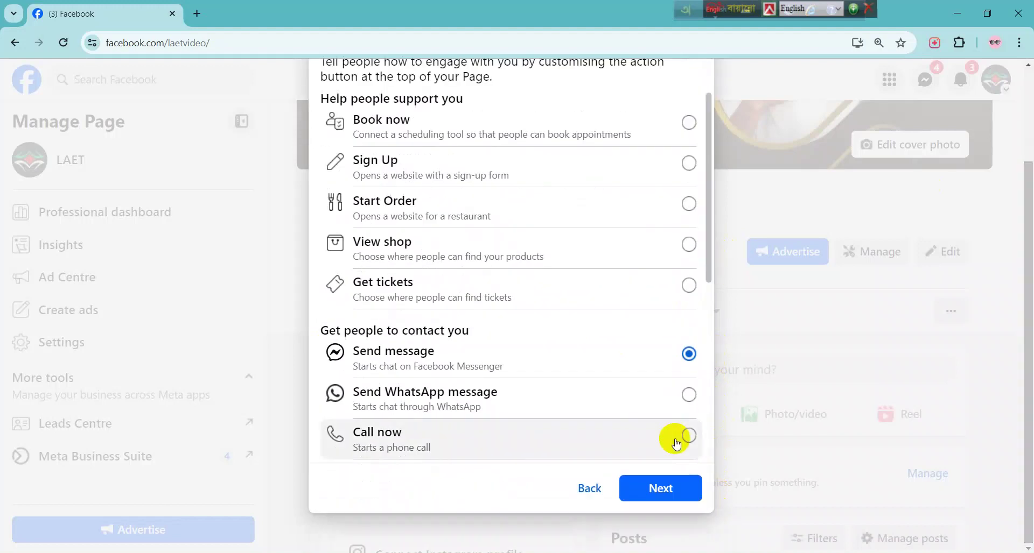
{"action": "left_click", "coordinate": [662, 487]}
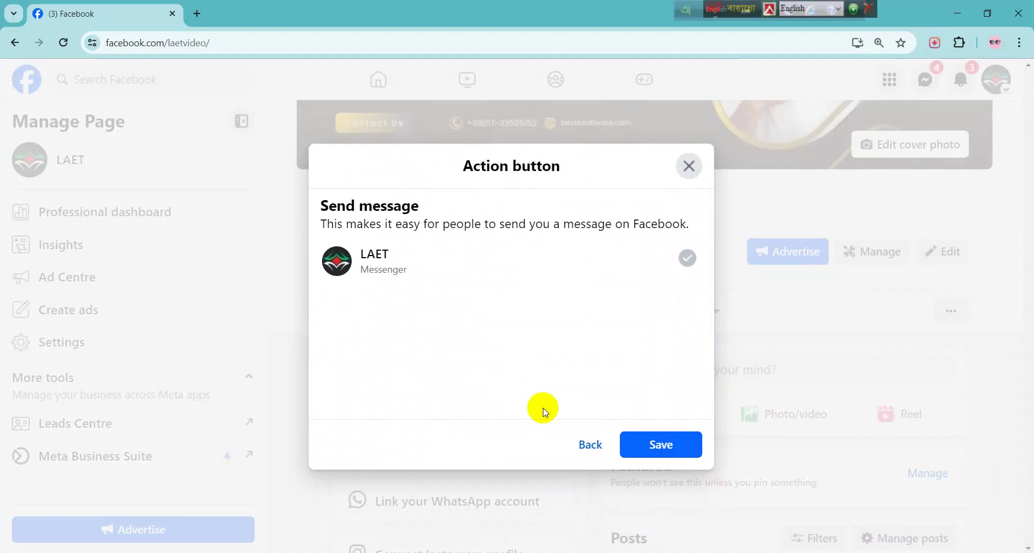
{"action": "left_click", "coordinate": [659, 446]}
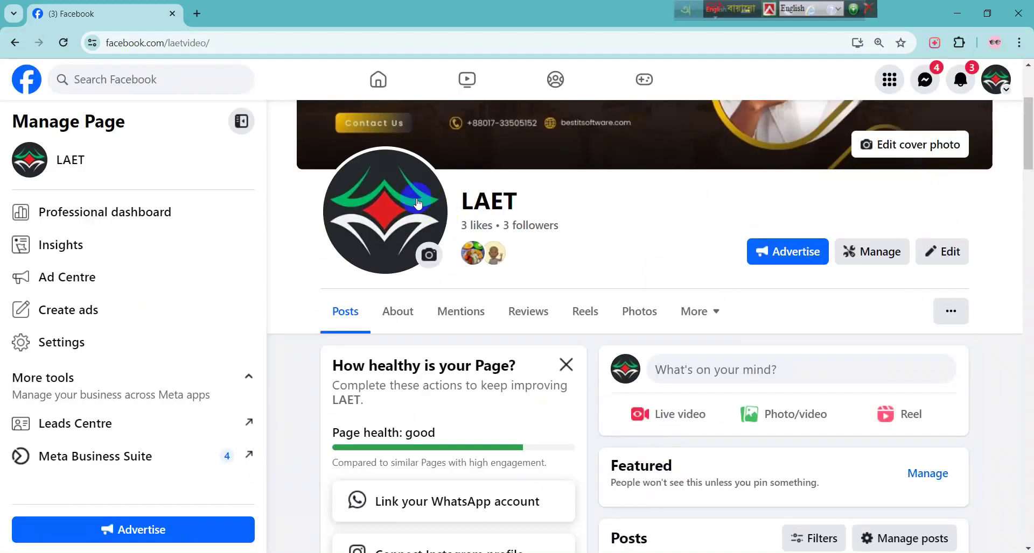
Step: Copy the LAET Page's web address and open it in the browser profile named Script
{"action": "left_click", "coordinate": [222, 40]}
{"action": "key", "text": "ctrl+c"}
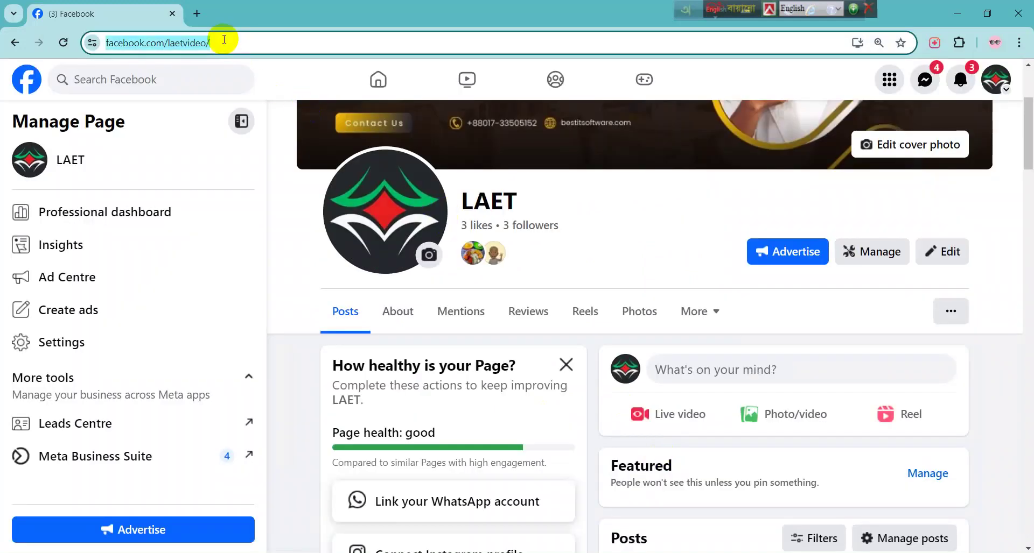
{"action": "left_click", "coordinate": [997, 43]}
{"action": "left_click_drag", "start_coordinate": [1004, 108], "coordinate": [1008, 277]}
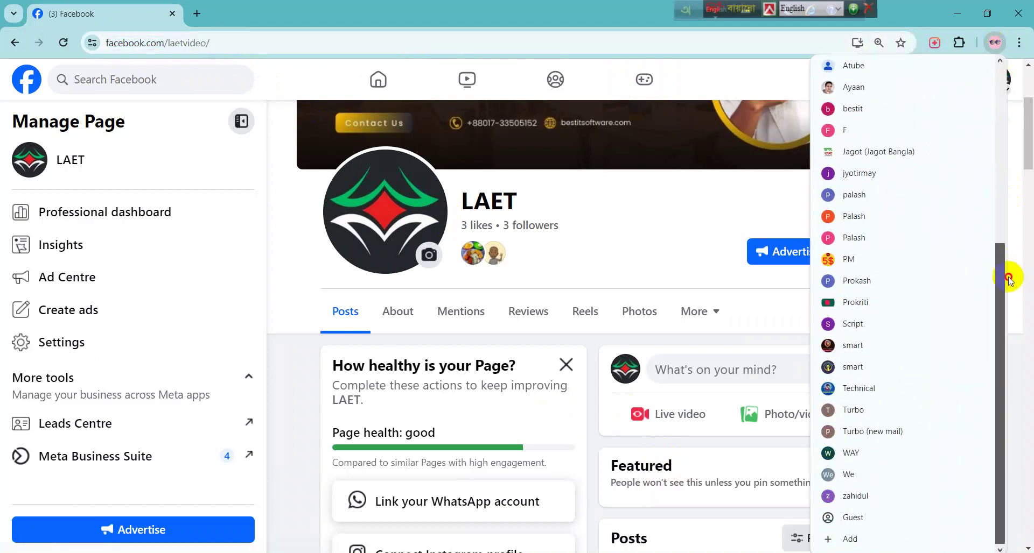
{"action": "left_click", "coordinate": [854, 325]}
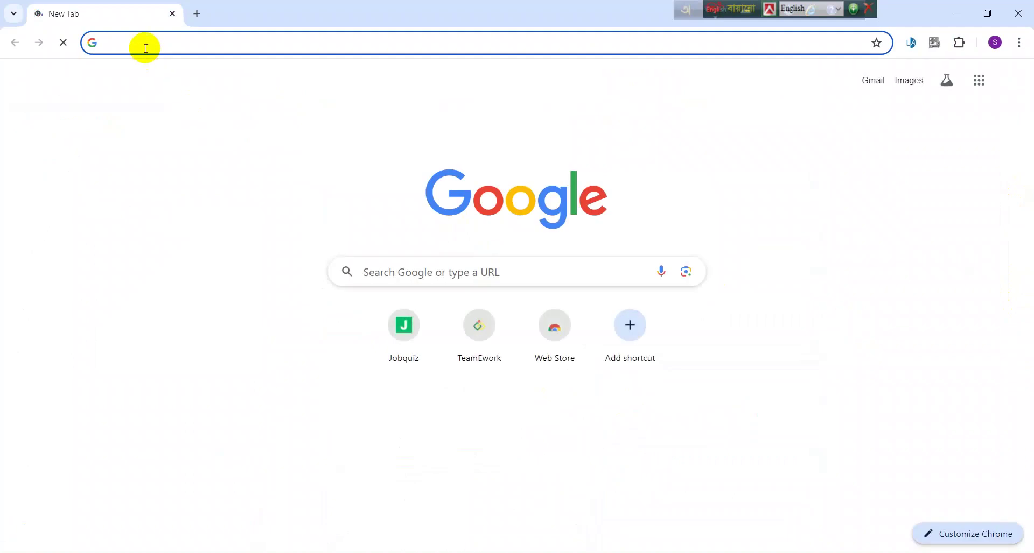
{"action": "left_click", "coordinate": [129, 43]}
{"action": "key", "text": "ctrl+v"}
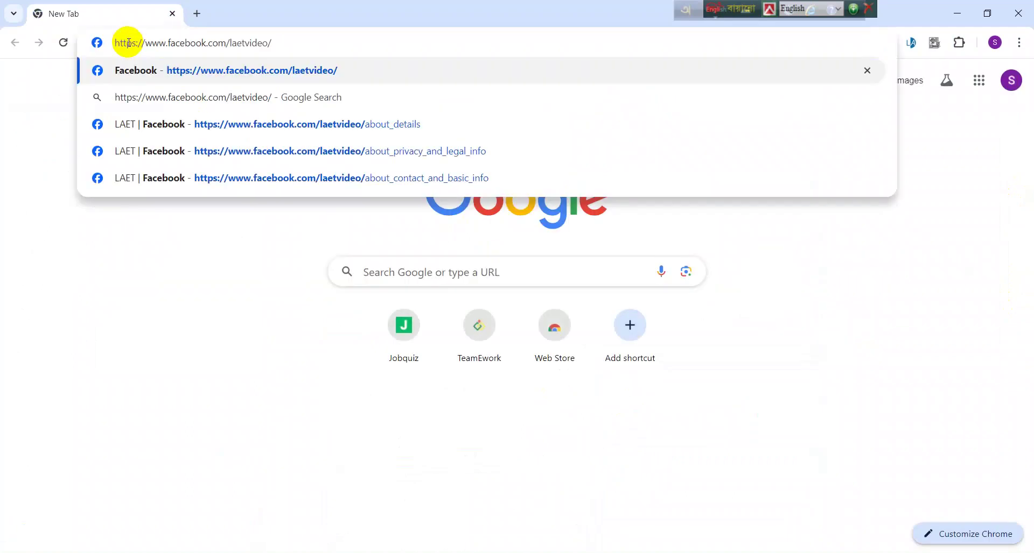
{"action": "key", "text": "Return"}
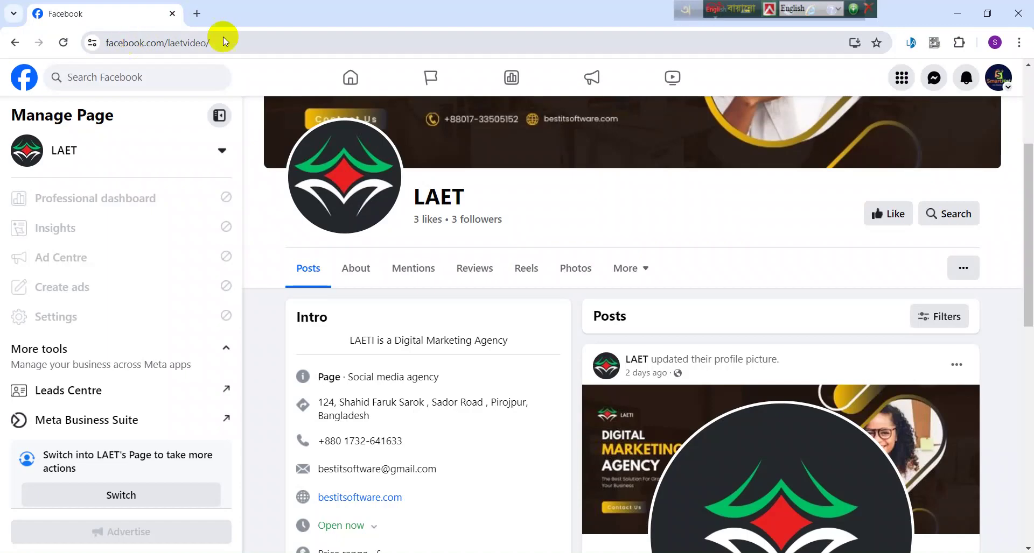
Step: Like the LAET Page as SmartHat and switch Facebook to the owner's personal profile
{"action": "left_click", "coordinate": [886, 223]}
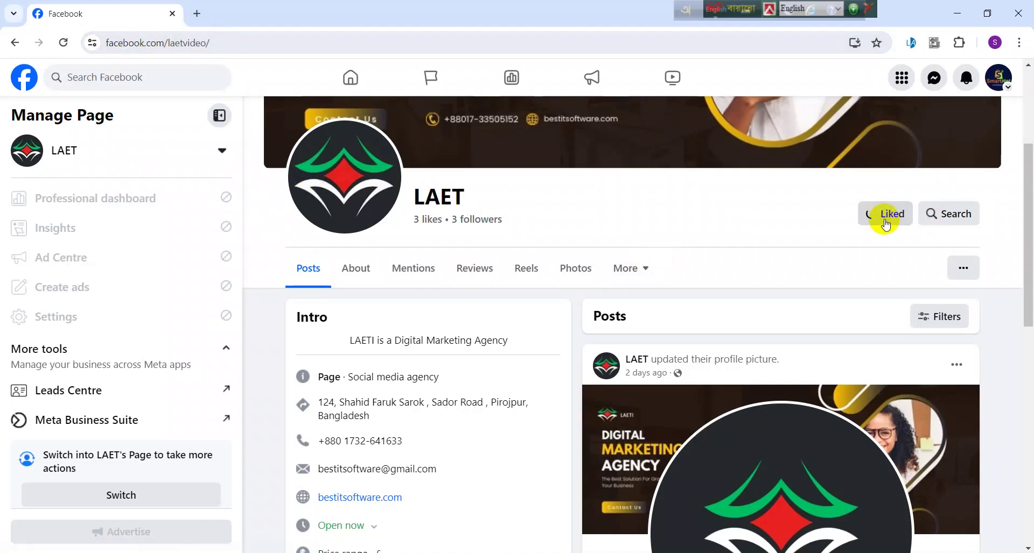
{"action": "left_click", "coordinate": [995, 81]}
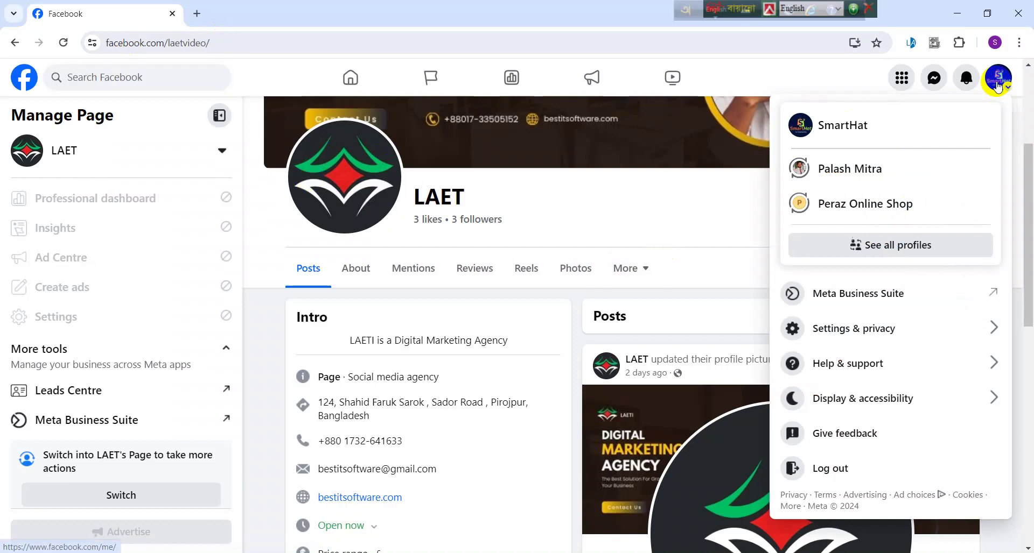
{"action": "left_click", "coordinate": [872, 171]}
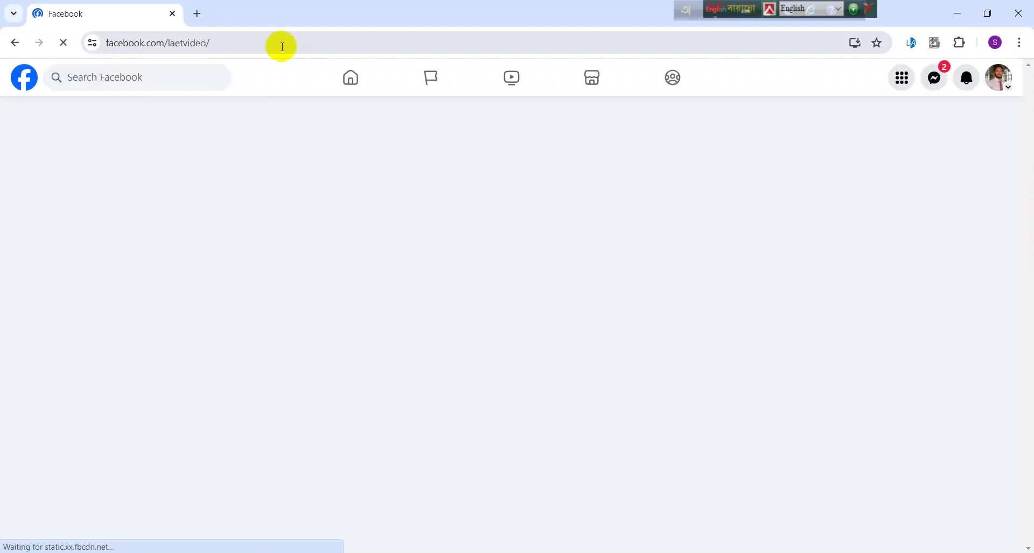
Step: Reload the LAET Page from the personal profile and check its header for the Message button
{"action": "left_click", "coordinate": [280, 44]}
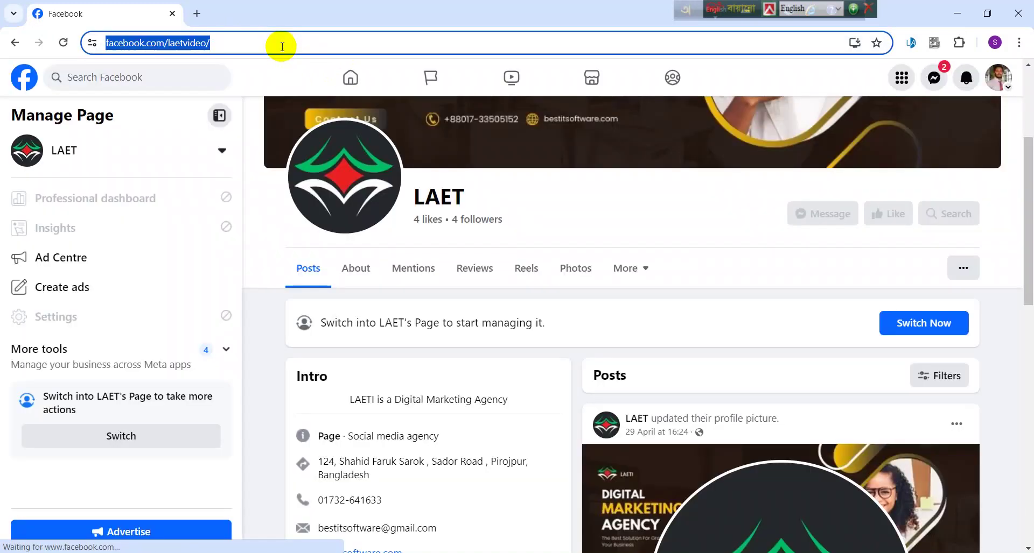
{"action": "key", "text": "Return"}
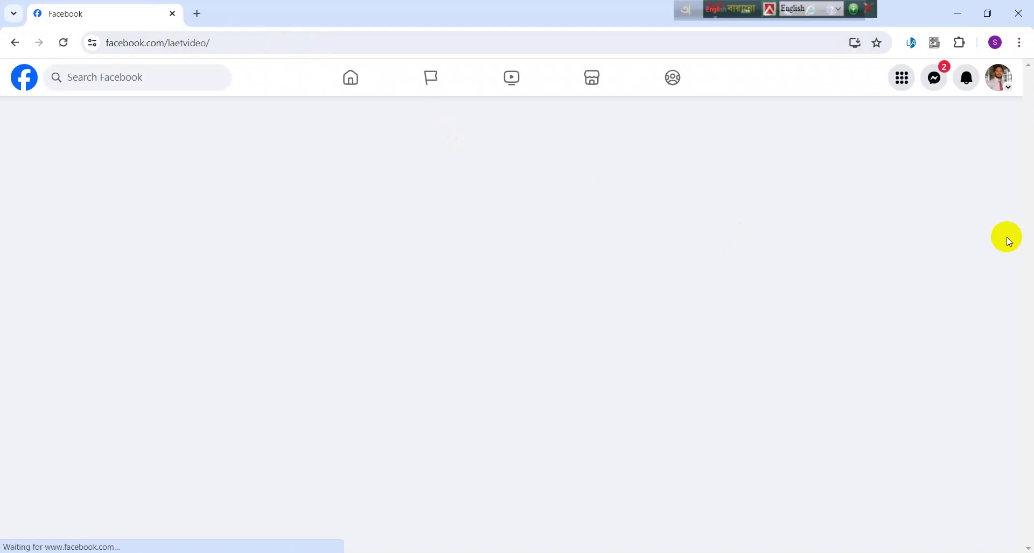
{"action": "scroll", "coordinate": [1029, 236], "scroll_direction": "up", "scroll_amount": 1}
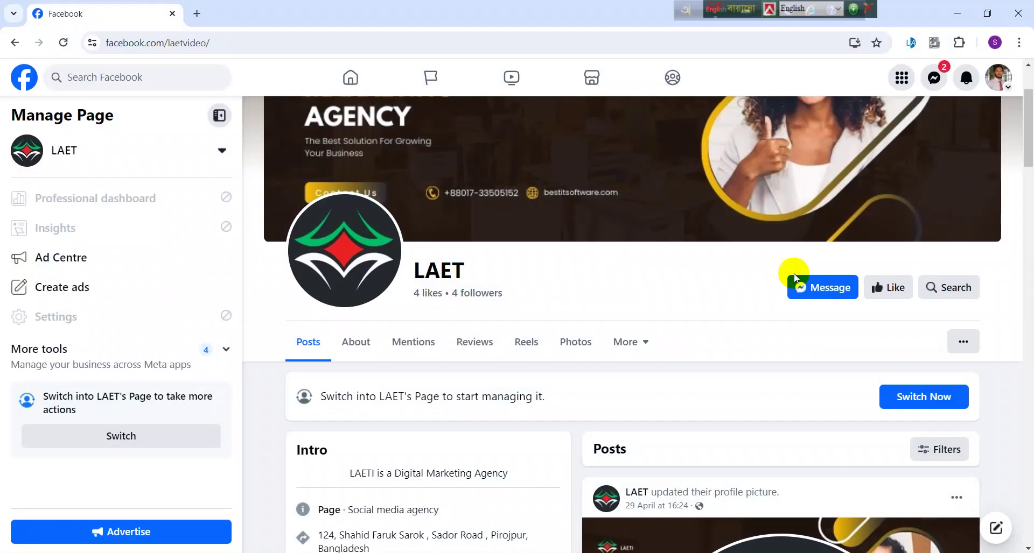
{"action": "left_click_drag", "start_coordinate": [1028, 120], "coordinate": [1030, 152]}
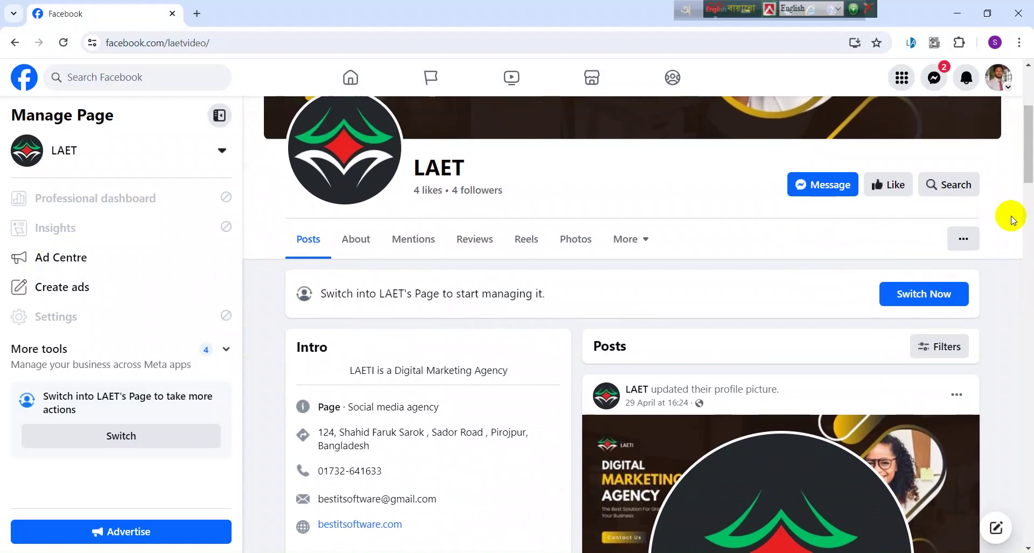
Step: Follow the LAET Page from the personal profile
{"action": "left_click", "coordinate": [963, 241]}
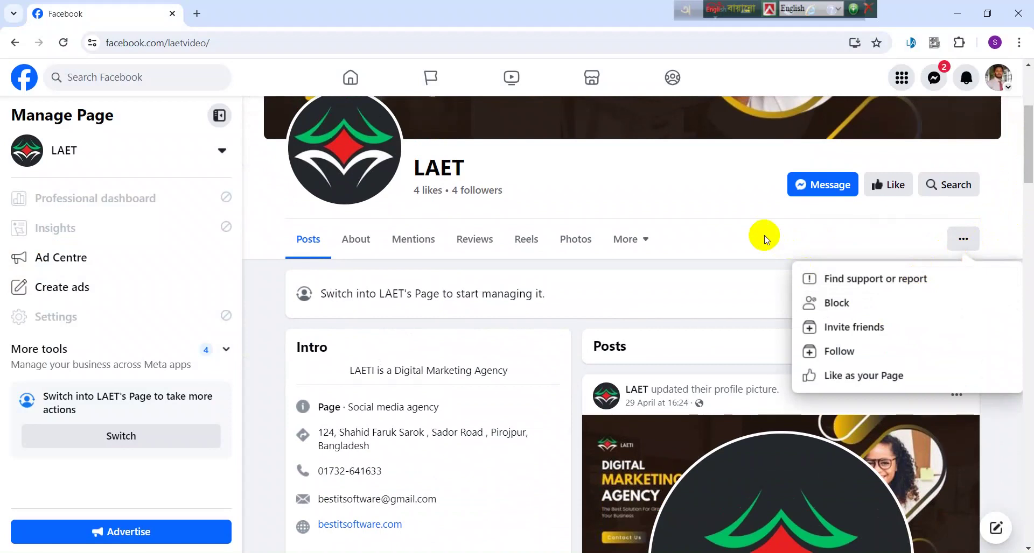
{"action": "left_click", "coordinate": [822, 356]}
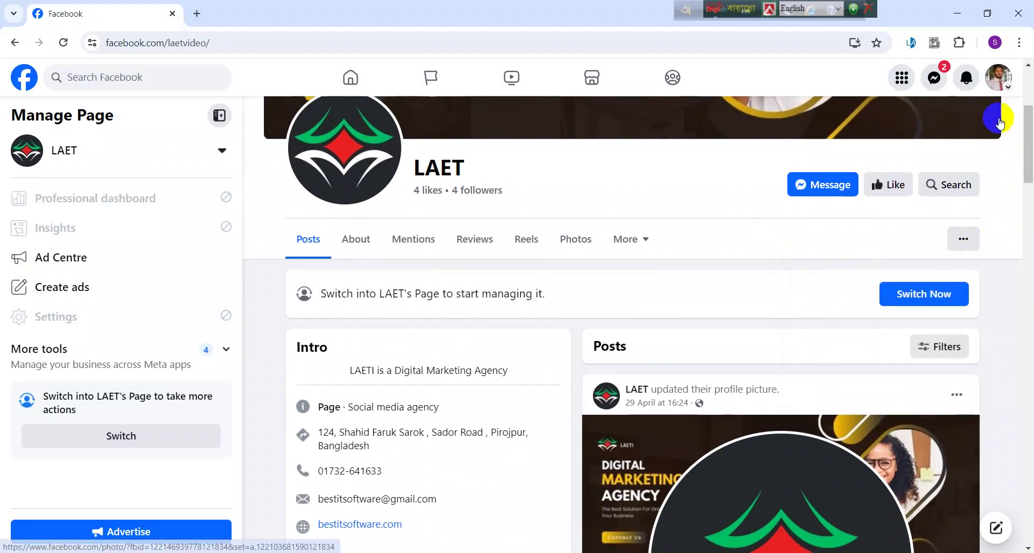
{"action": "left_click", "coordinate": [1001, 84]}
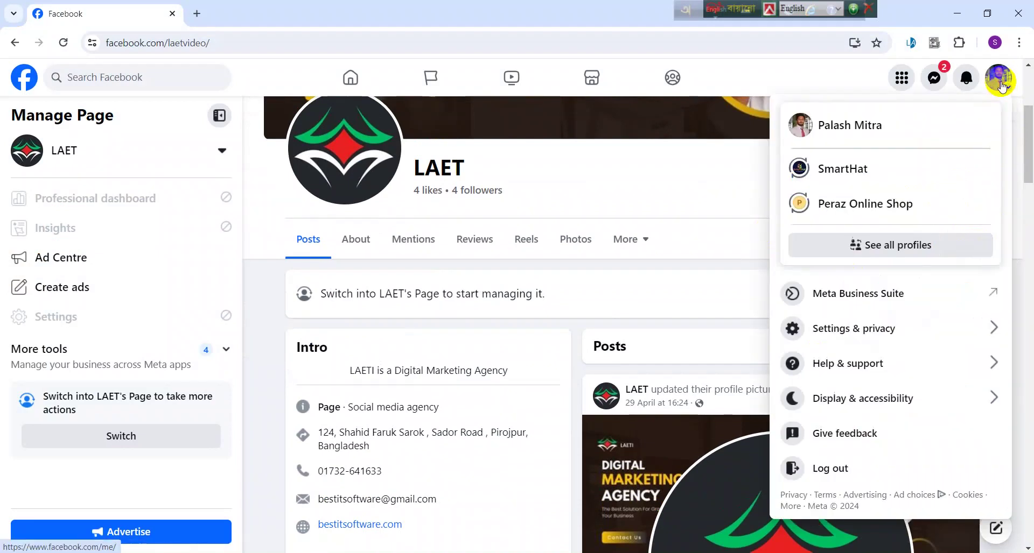
{"action": "left_click", "coordinate": [739, 193]}
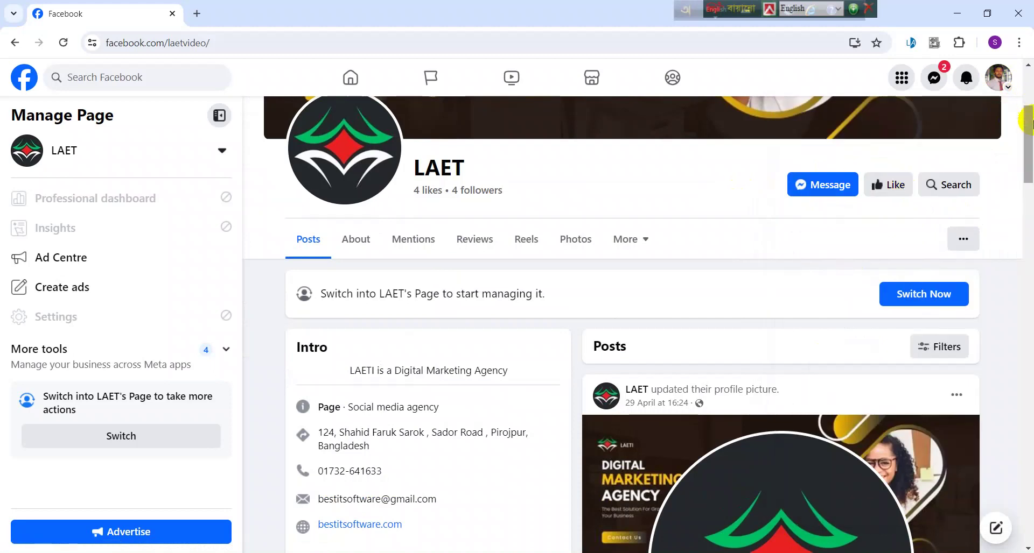
Step: Switch from the personal profile into the LAET Page to manage it
{"action": "left_click_drag", "start_coordinate": [1027, 146], "coordinate": [1029, 225]}
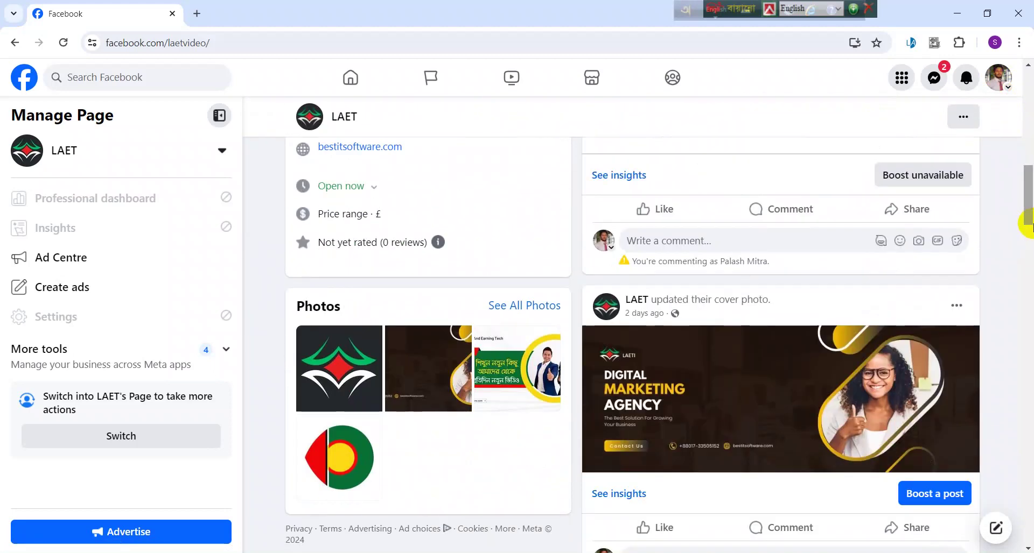
{"action": "left_click", "coordinate": [125, 437]}
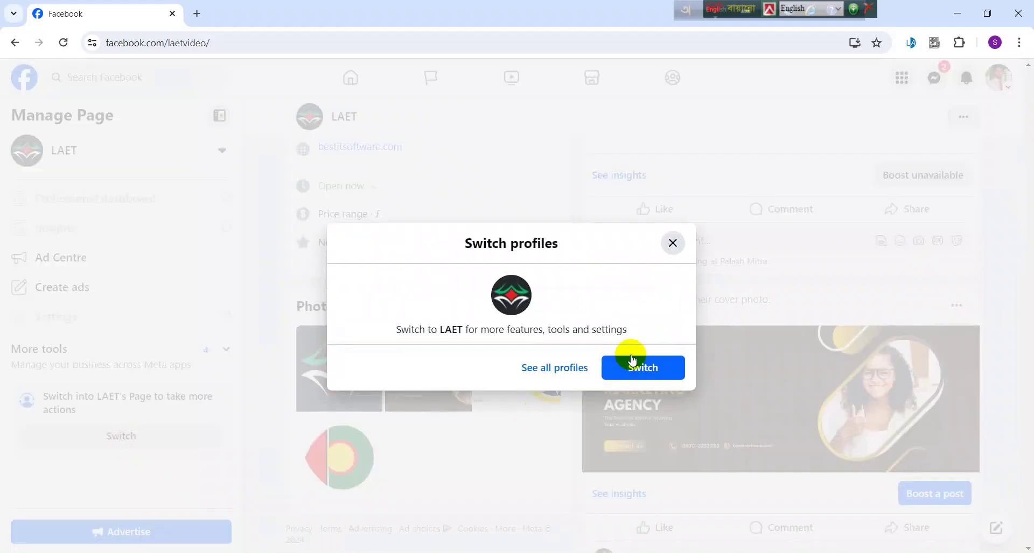
{"action": "left_click", "coordinate": [630, 361]}
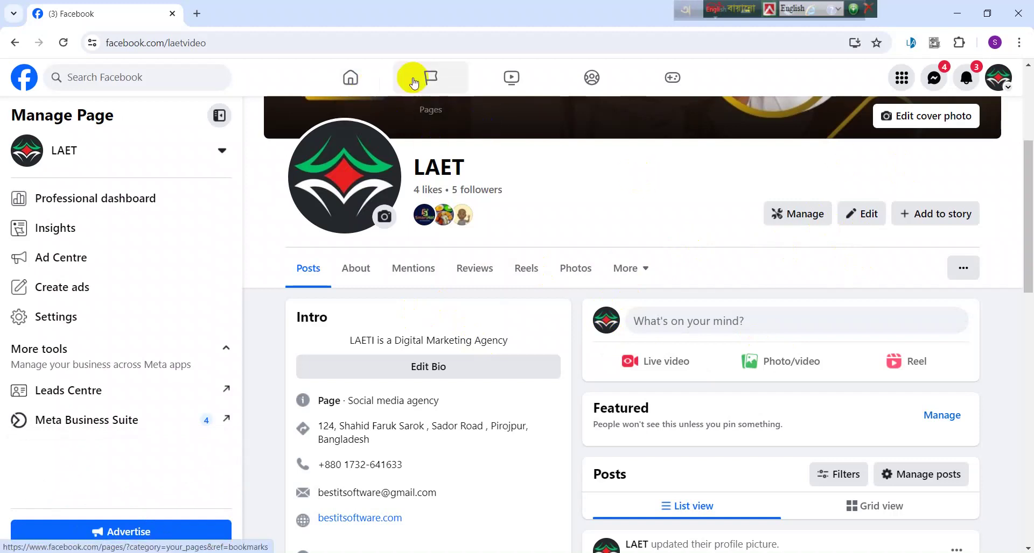
Step: Go to the home feed, bring up the list of managed Pages, and open LAET from it
{"action": "left_click", "coordinate": [347, 85]}
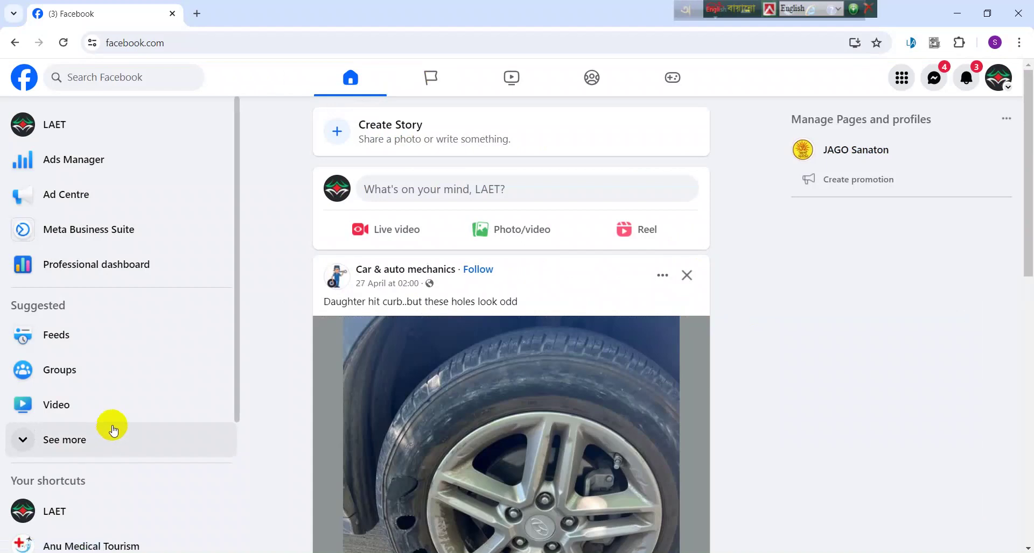
{"action": "left_click_drag", "start_coordinate": [237, 273], "coordinate": [236, 321]}
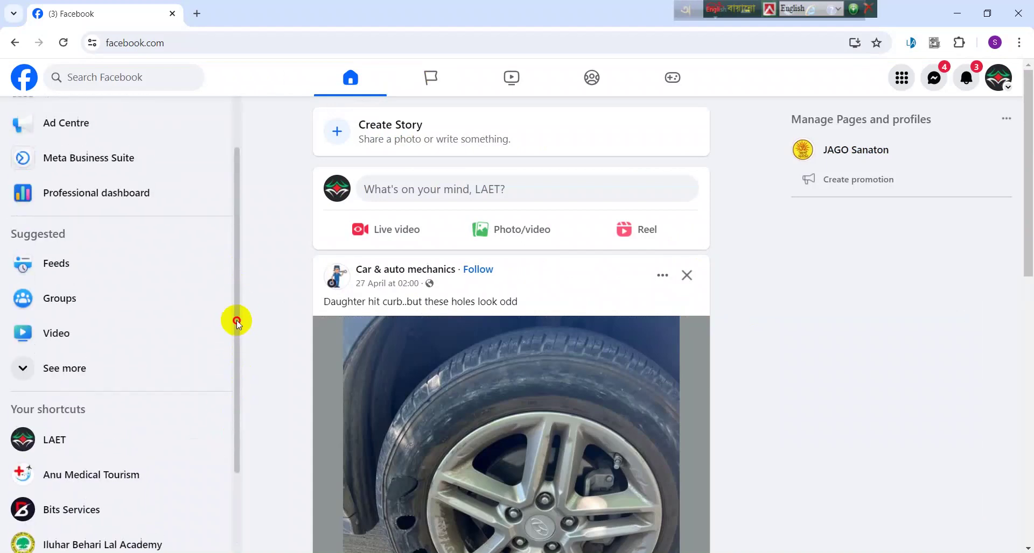
{"action": "left_click", "coordinate": [73, 377]}
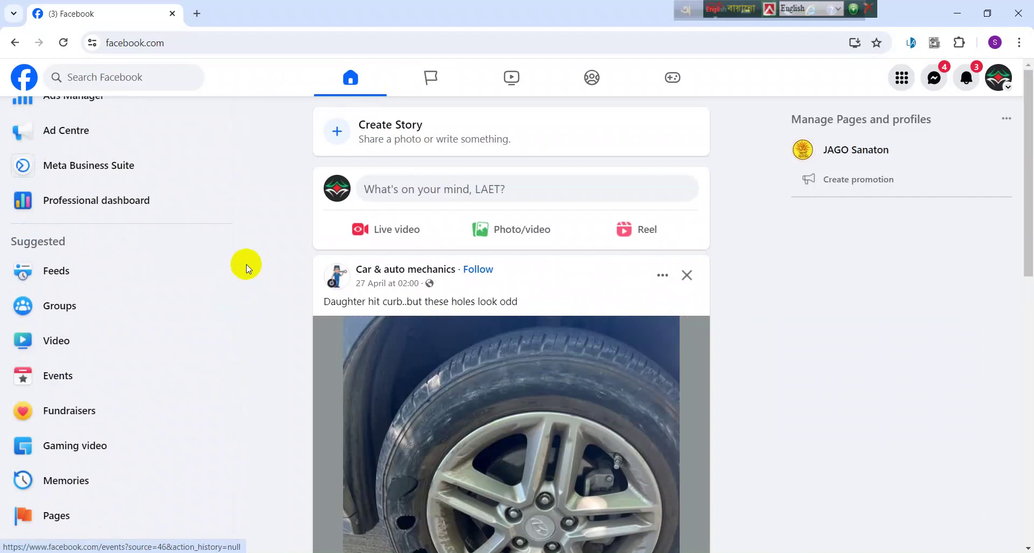
{"action": "left_click_drag", "start_coordinate": [237, 283], "coordinate": [242, 358]}
{"action": "left_click", "coordinate": [70, 388]}
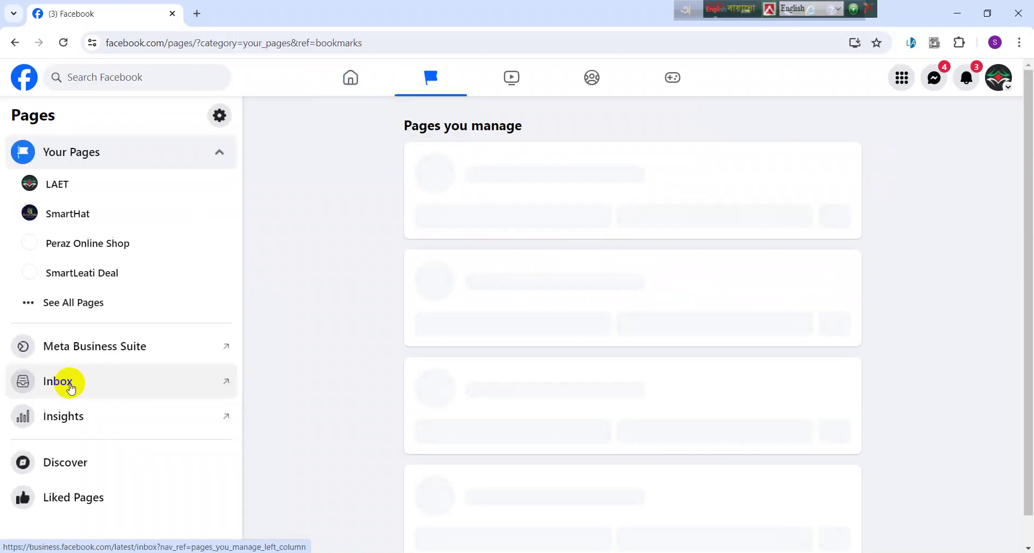
{"action": "left_click", "coordinate": [58, 187]}
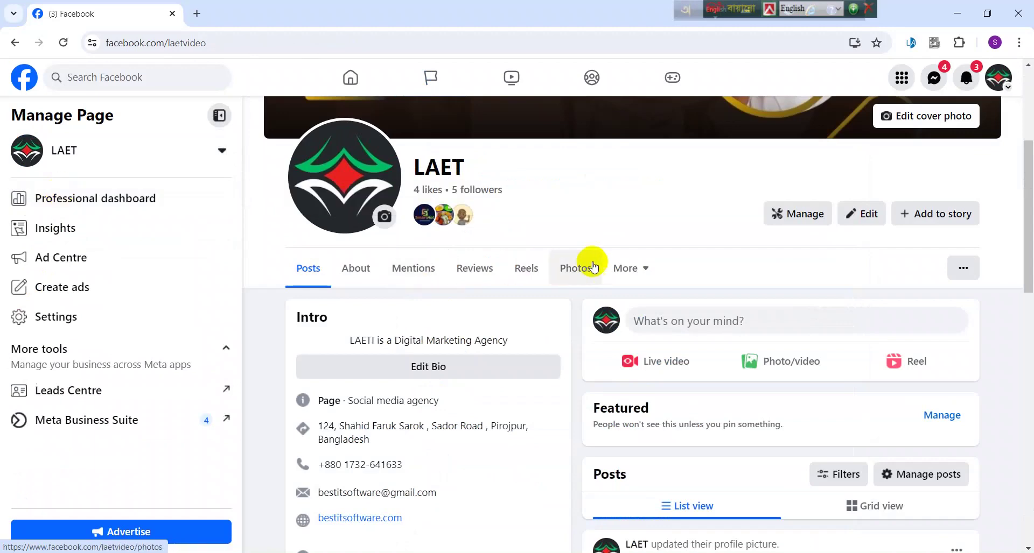
Step: Look through the LAET Page's additional sections and its Page options
{"action": "left_click", "coordinate": [643, 268]}
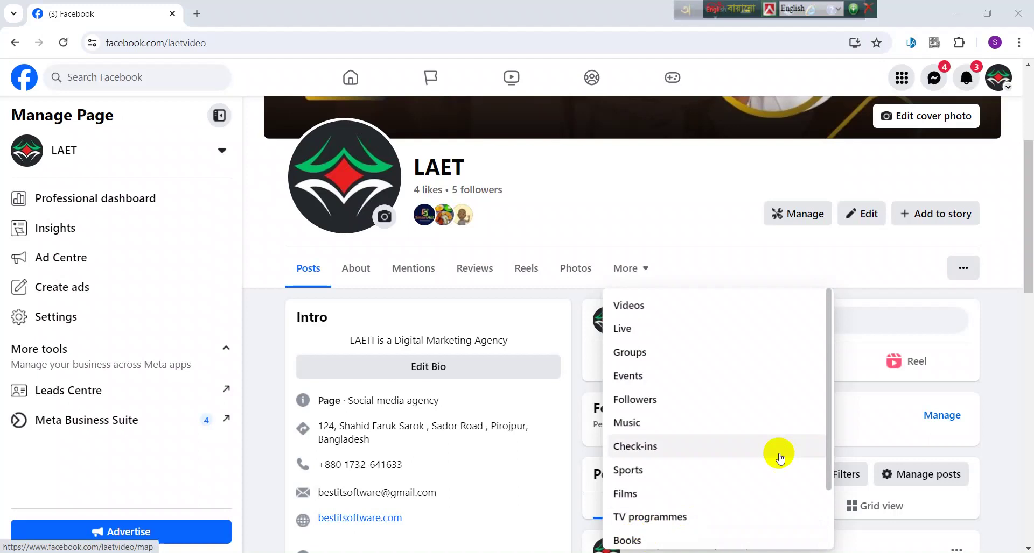
{"action": "left_click_drag", "start_coordinate": [831, 410], "coordinate": [823, 472]}
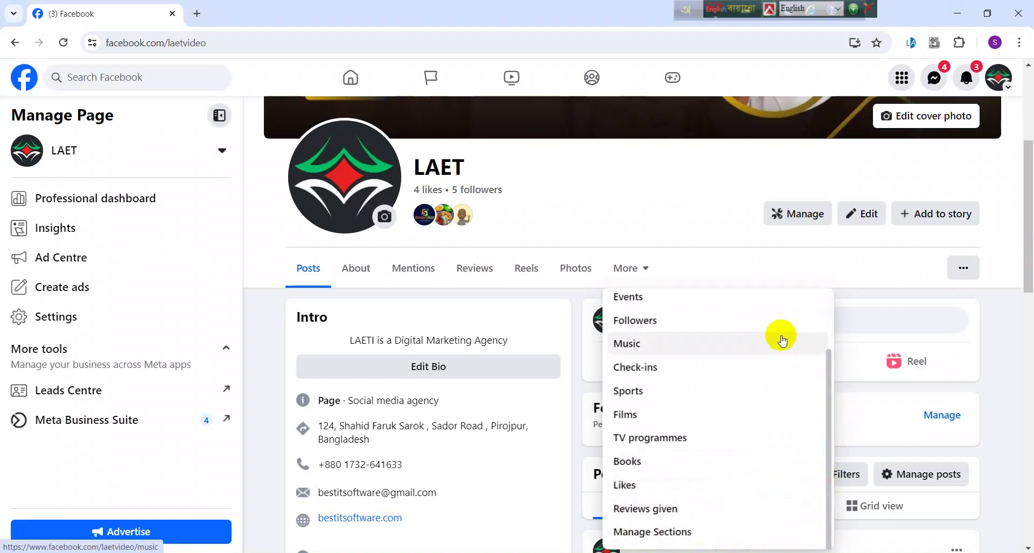
{"action": "left_click_drag", "start_coordinate": [824, 396], "coordinate": [821, 351]}
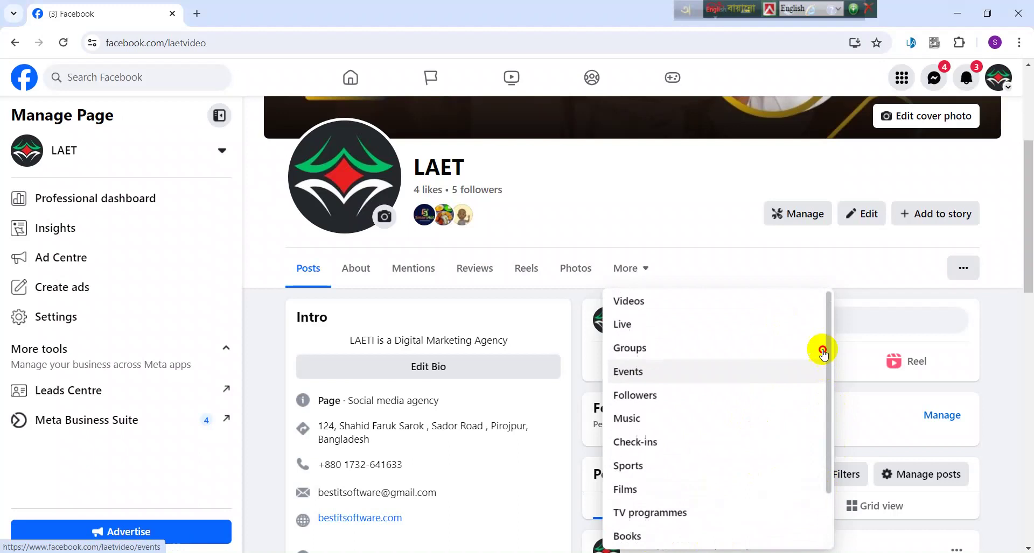
{"action": "left_click", "coordinate": [963, 271]}
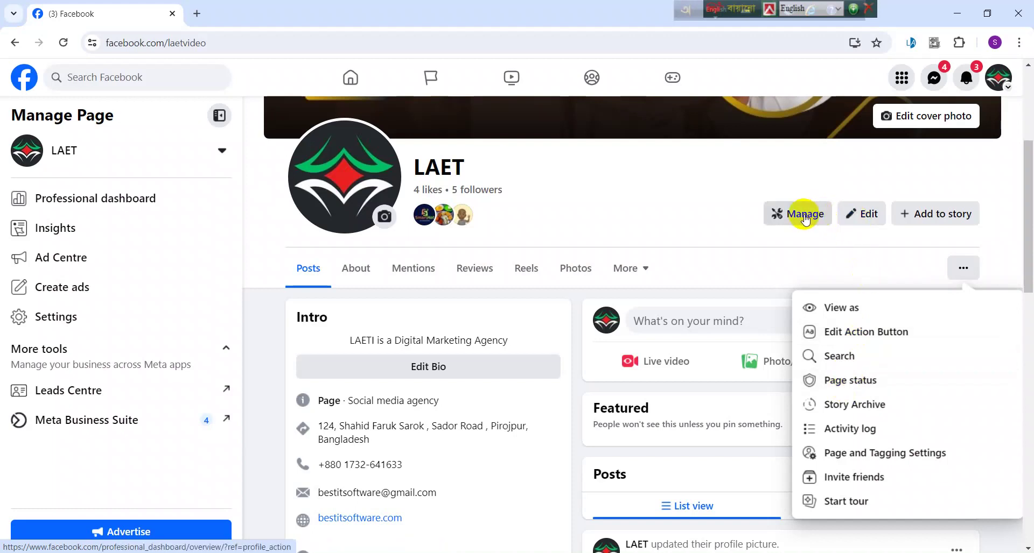
Step: Go to the LAET Page's settings, find Page setup and view the Name entry's general Page settings
{"action": "left_click", "coordinate": [65, 316]}
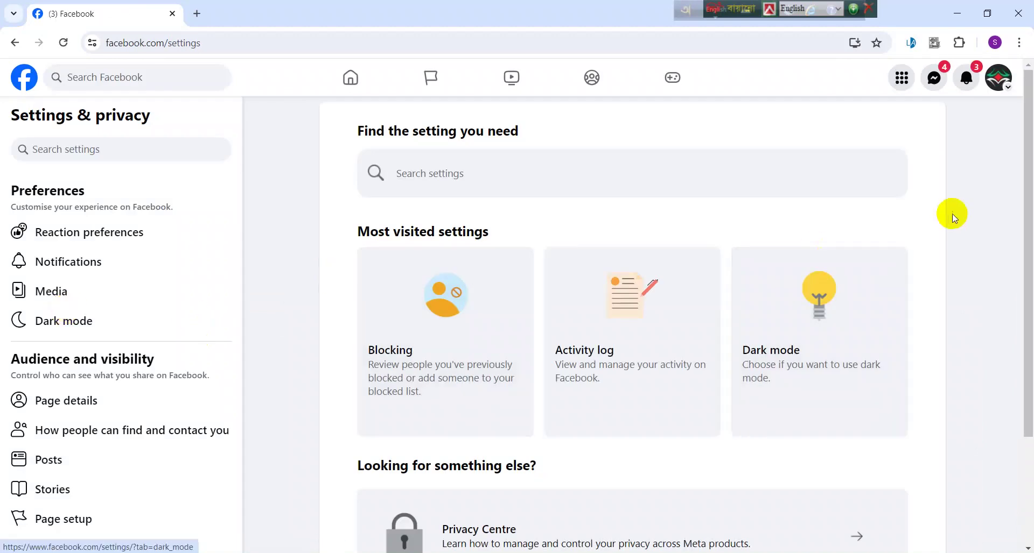
{"action": "left_click_drag", "start_coordinate": [1026, 166], "coordinate": [1003, 307]}
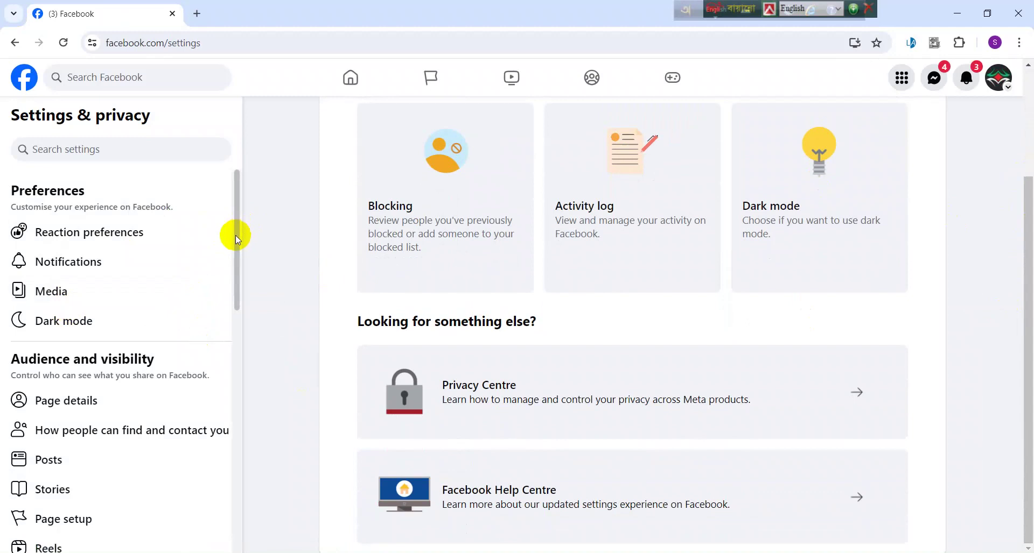
{"action": "left_click_drag", "start_coordinate": [235, 233], "coordinate": [235, 495]}
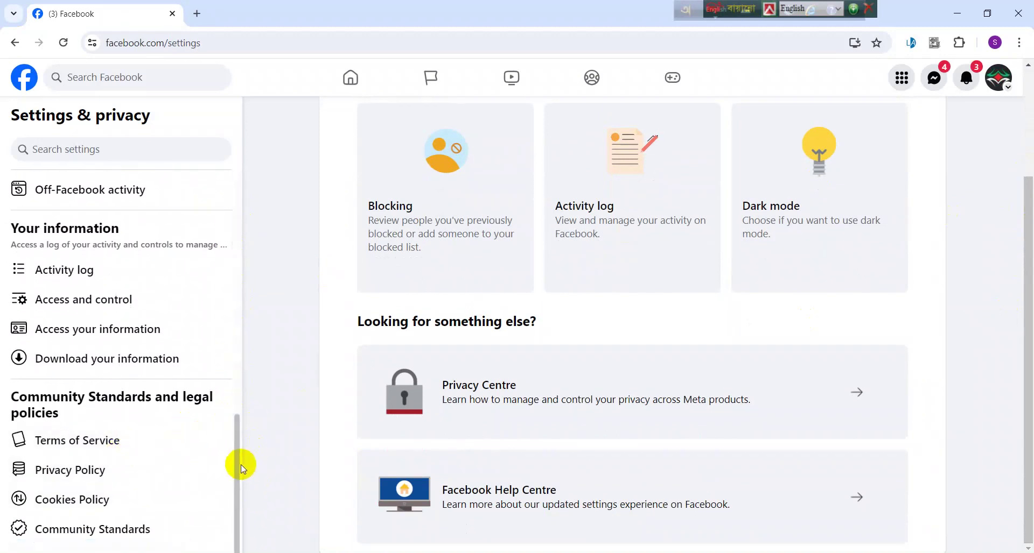
{"action": "left_click_drag", "start_coordinate": [235, 472], "coordinate": [266, 307]}
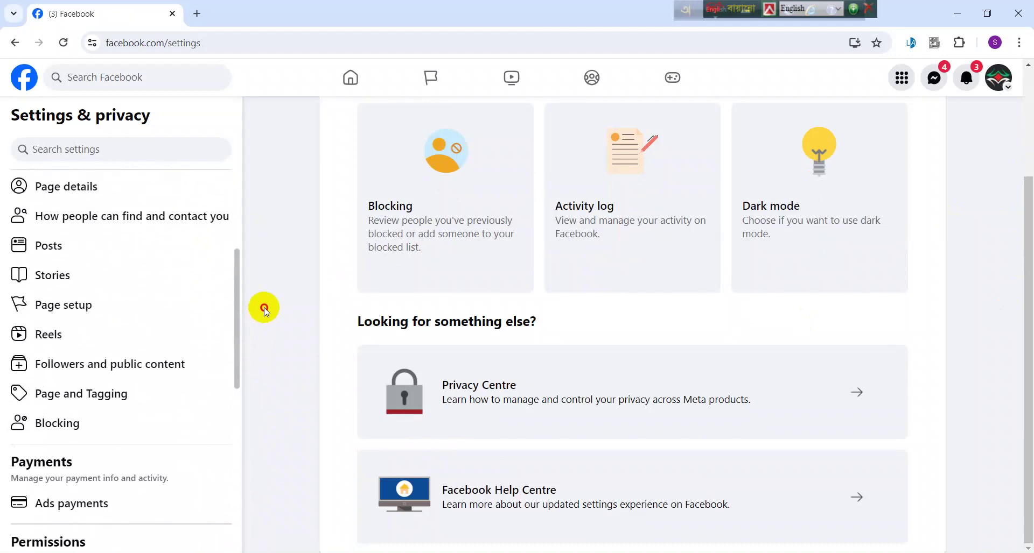
{"action": "left_click", "coordinate": [95, 315]}
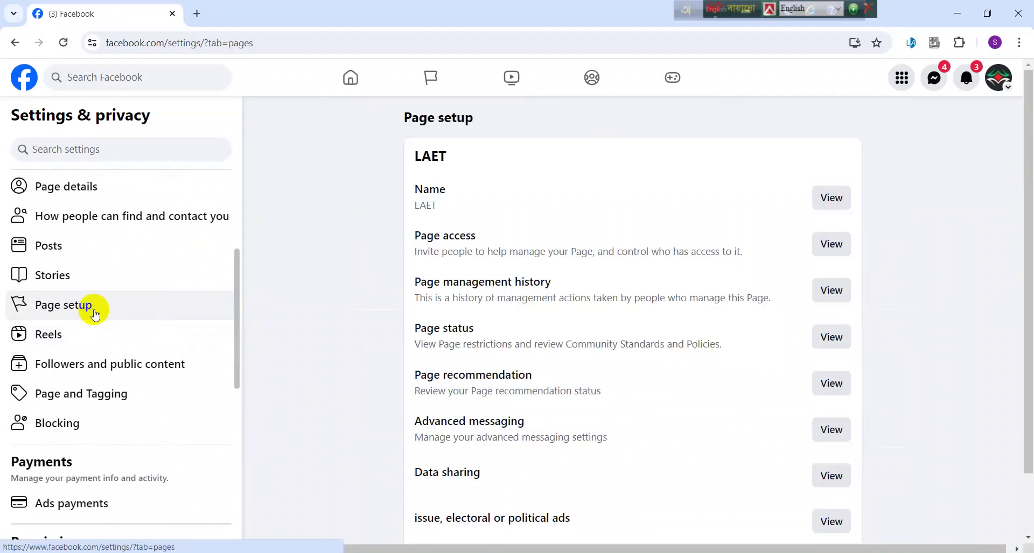
{"action": "left_click", "coordinate": [839, 200]}
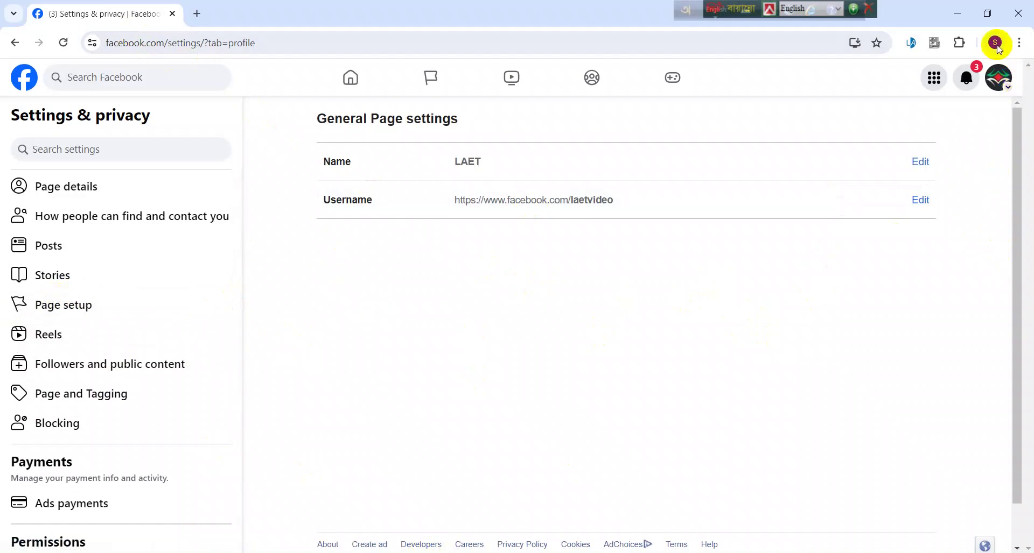
Step: Return to the LAET Page through the home feed and examine the username part of its web address
{"action": "left_click", "coordinate": [348, 78]}
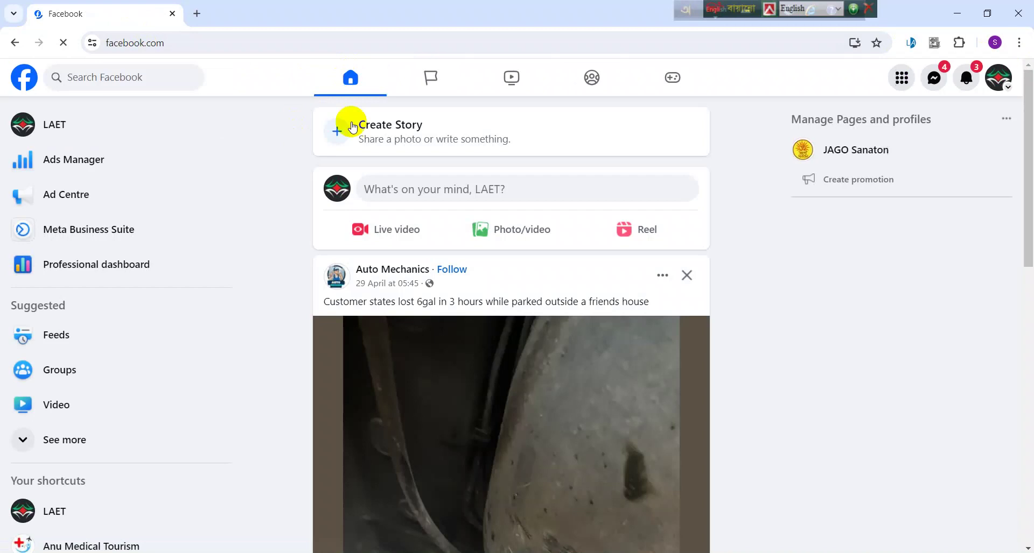
{"action": "left_click", "coordinate": [63, 131]}
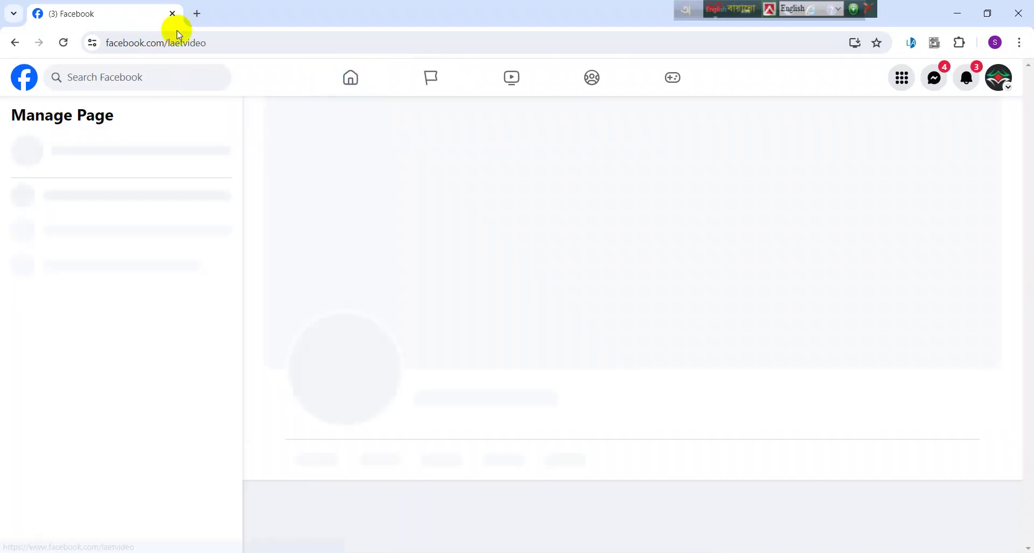
{"action": "left_click", "coordinate": [217, 44]}
{"action": "left_click", "coordinate": [247, 43]}
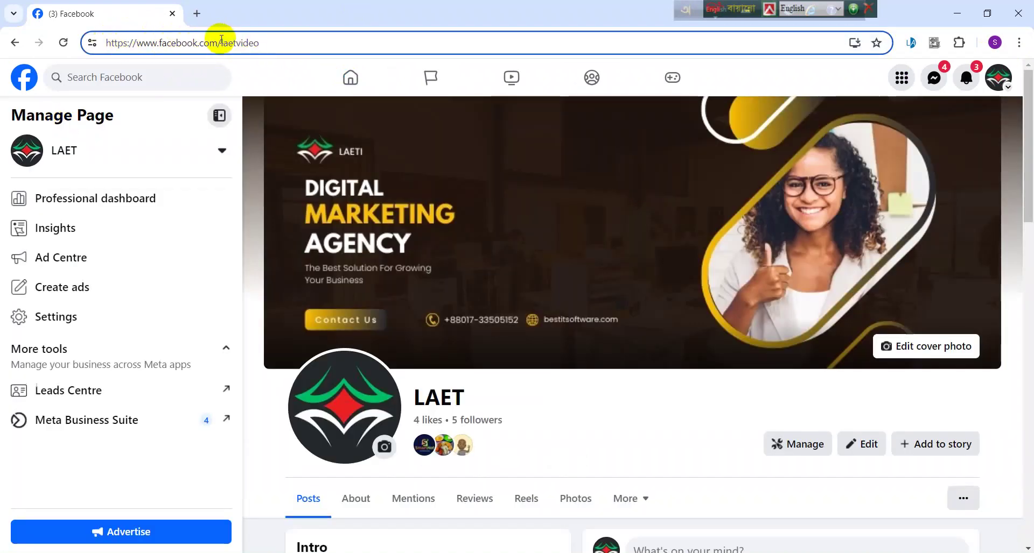
{"action": "left_click_drag", "start_coordinate": [218, 41], "coordinate": [266, 36]}
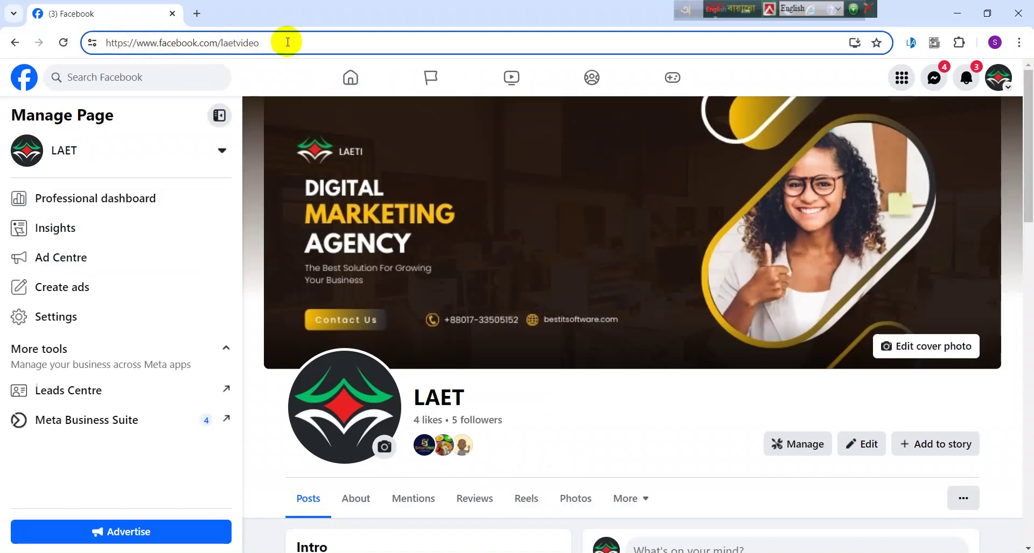
{"action": "left_click_drag", "start_coordinate": [221, 42], "coordinate": [160, 58]}
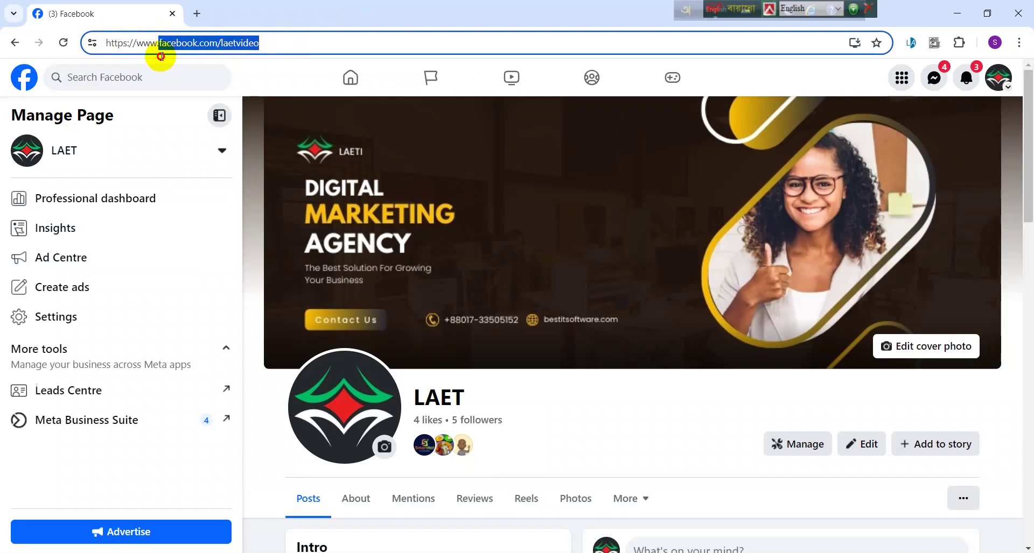
{"action": "left_click", "coordinate": [300, 53]}
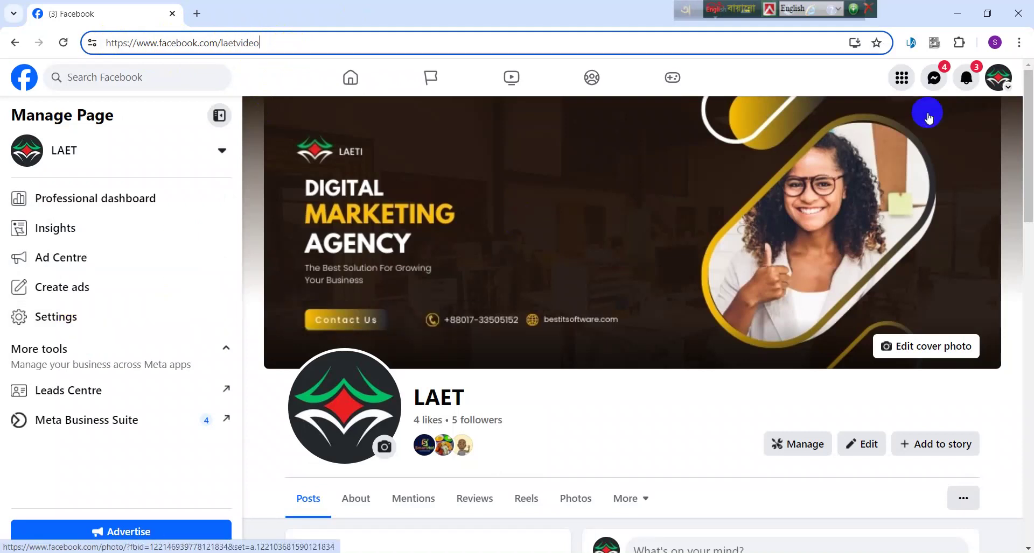
Step: Switch from LAET to the Smartlaeti profile and open its Page
{"action": "left_click", "coordinate": [998, 77]}
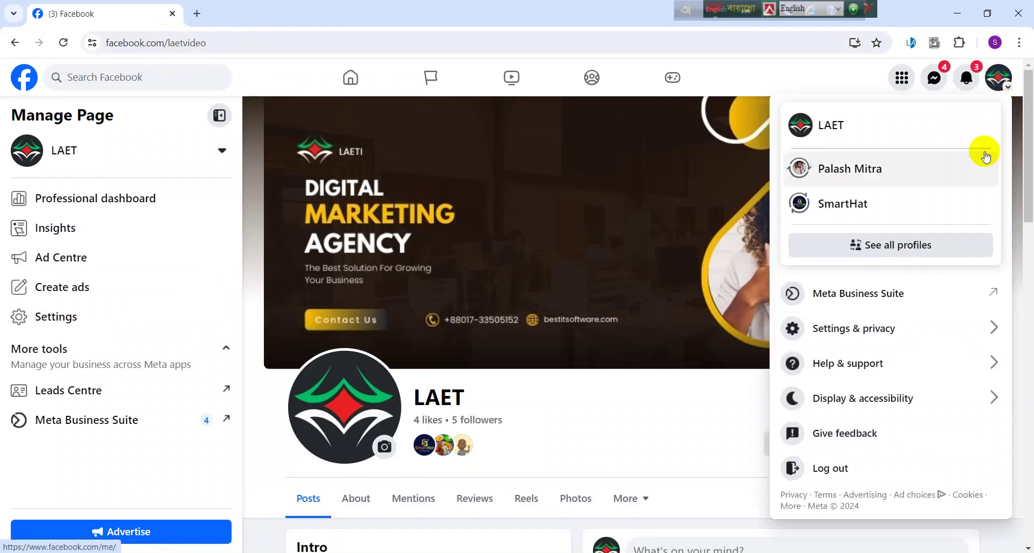
{"action": "left_click", "coordinate": [885, 246]}
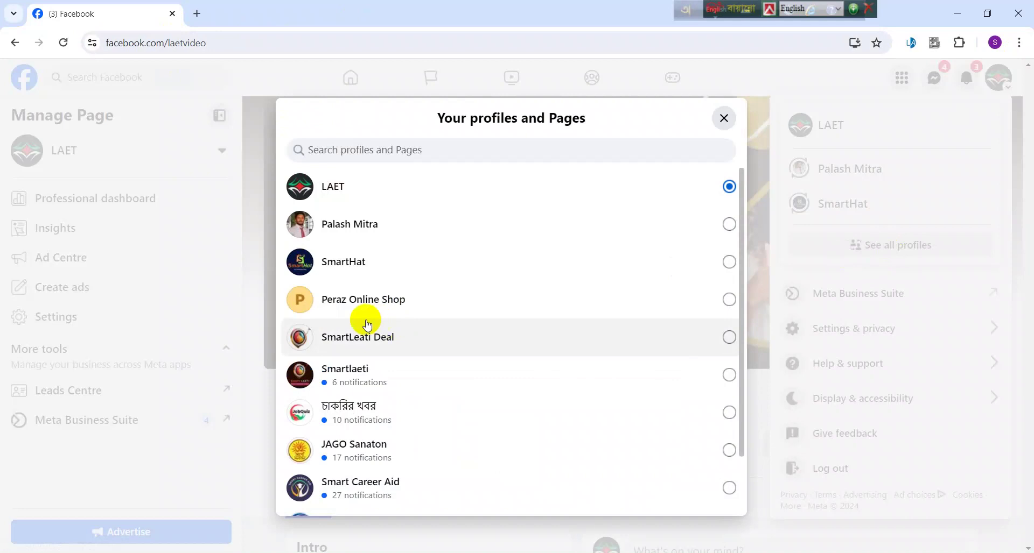
{"action": "left_click", "coordinate": [364, 379]}
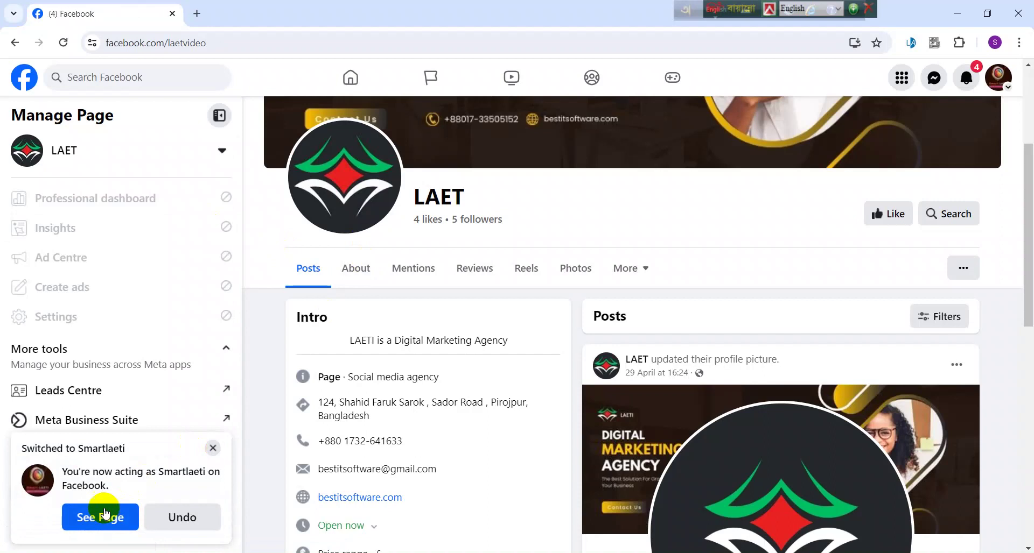
{"action": "left_click", "coordinate": [106, 514]}
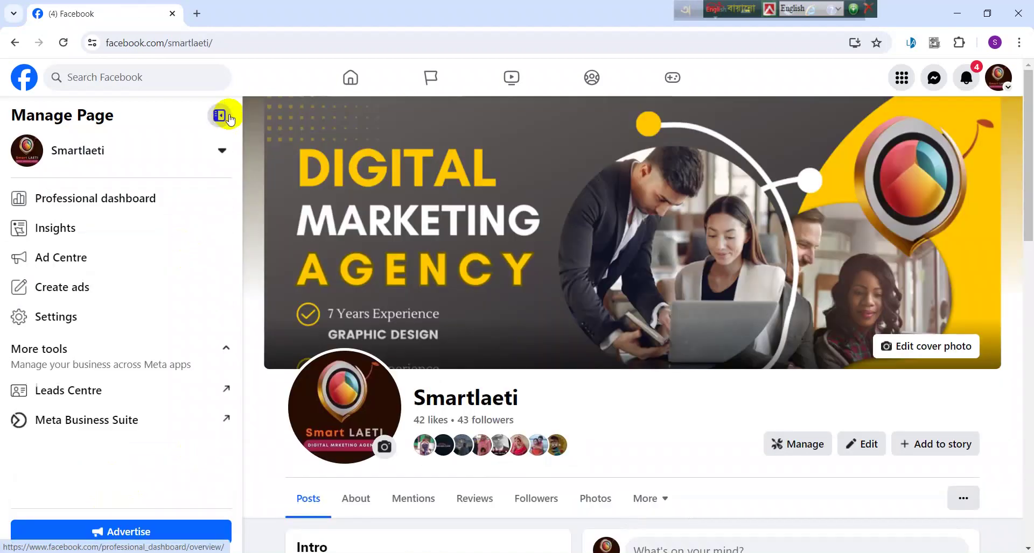
Step: Examine the username part of the Smartlaeti Page's web address
{"action": "left_click", "coordinate": [227, 42]}
{"action": "left_click", "coordinate": [264, 42]}
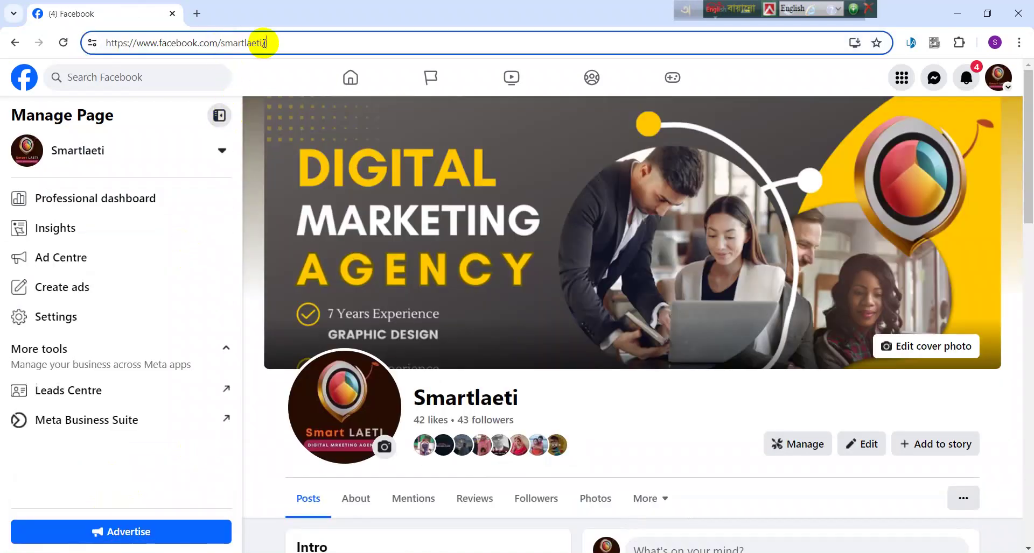
{"action": "left_click_drag", "start_coordinate": [219, 43], "coordinate": [257, 46]}
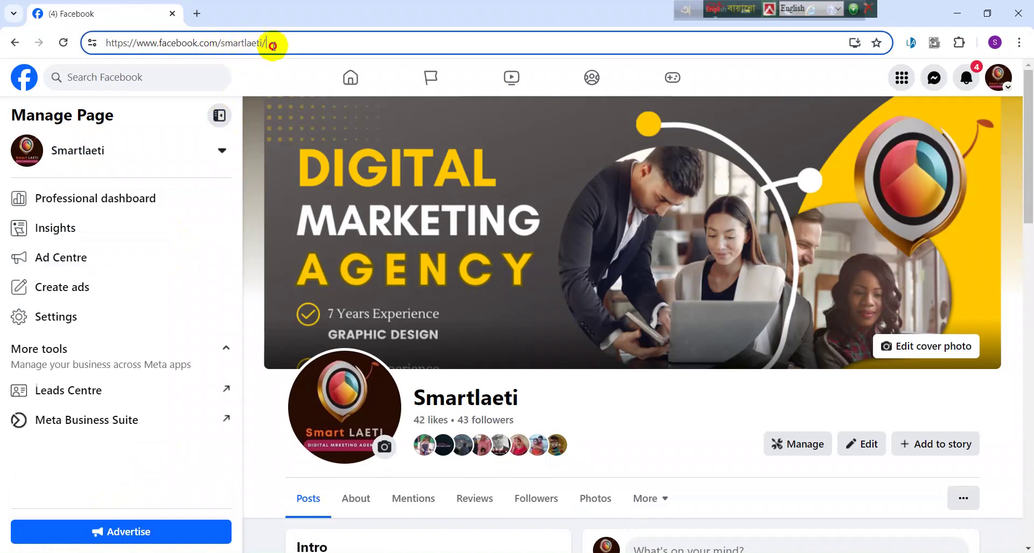
{"action": "left_click_drag", "start_coordinate": [273, 44], "coordinate": [139, 45]}
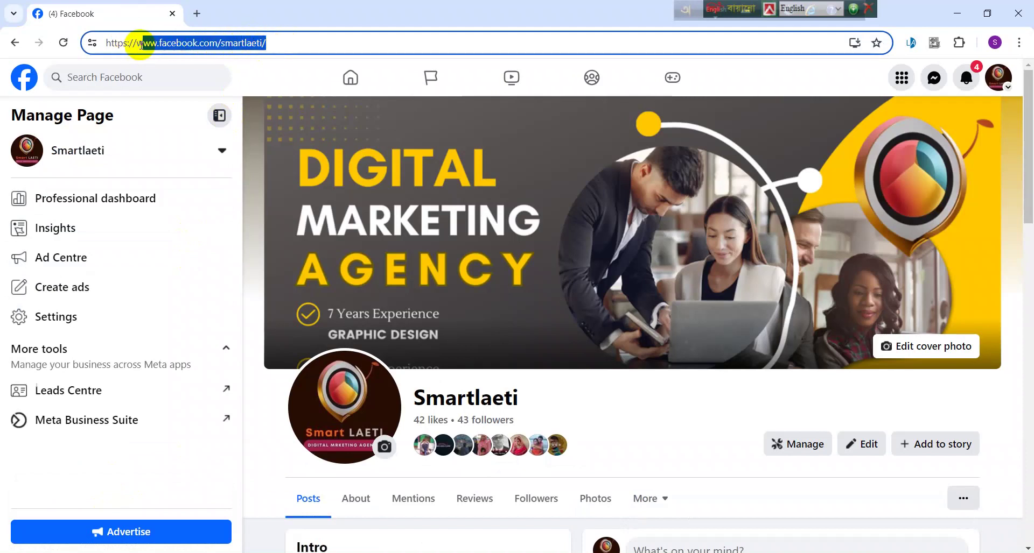
Step: Go to the Smartlaeti Page's settings, open Page setup and view the general Page settings of the Name entry
{"action": "left_click", "coordinate": [287, 41]}
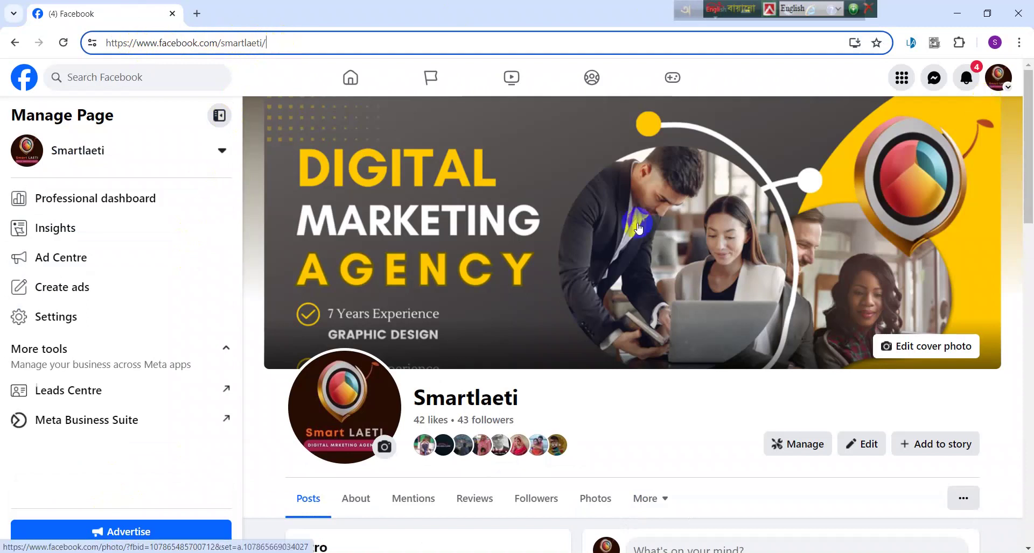
{"action": "left_click", "coordinate": [94, 321]}
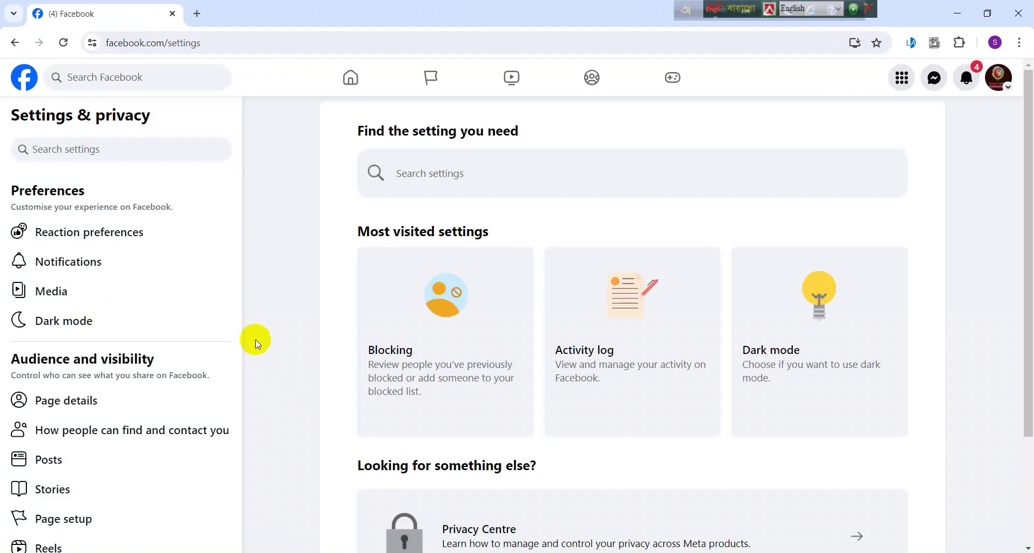
{"action": "left_click_drag", "start_coordinate": [239, 260], "coordinate": [231, 231]}
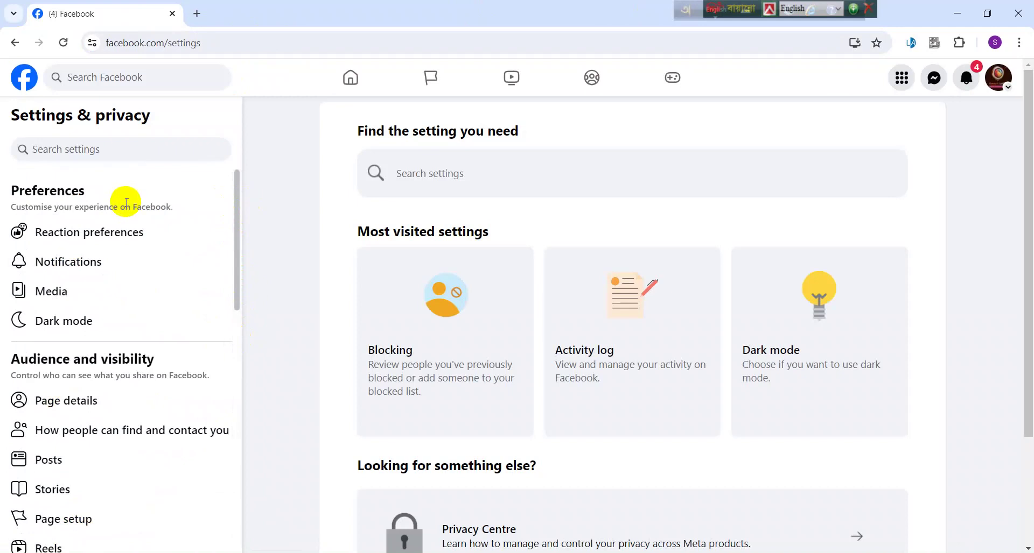
{"action": "left_click_drag", "start_coordinate": [236, 213], "coordinate": [248, 284]}
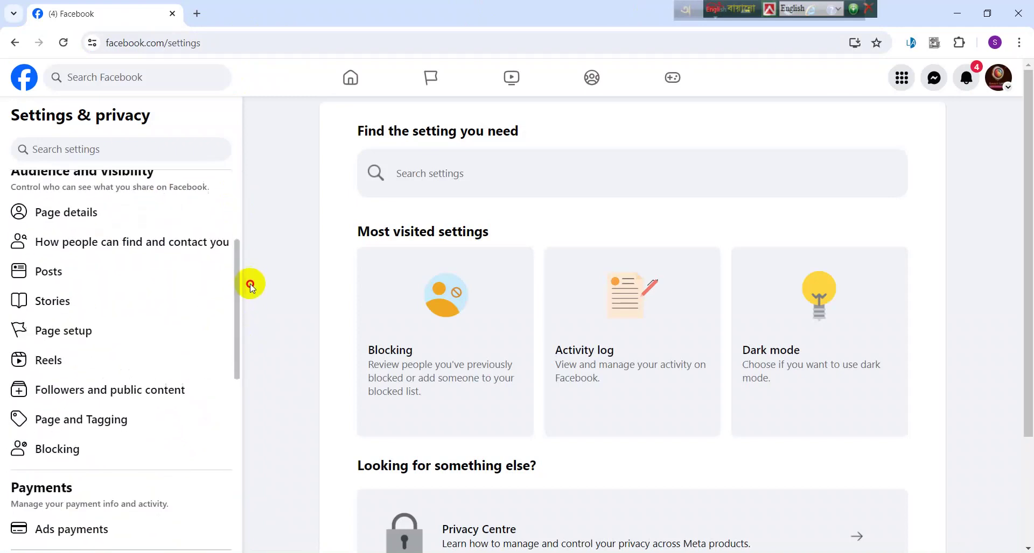
{"action": "left_click", "coordinate": [54, 339]}
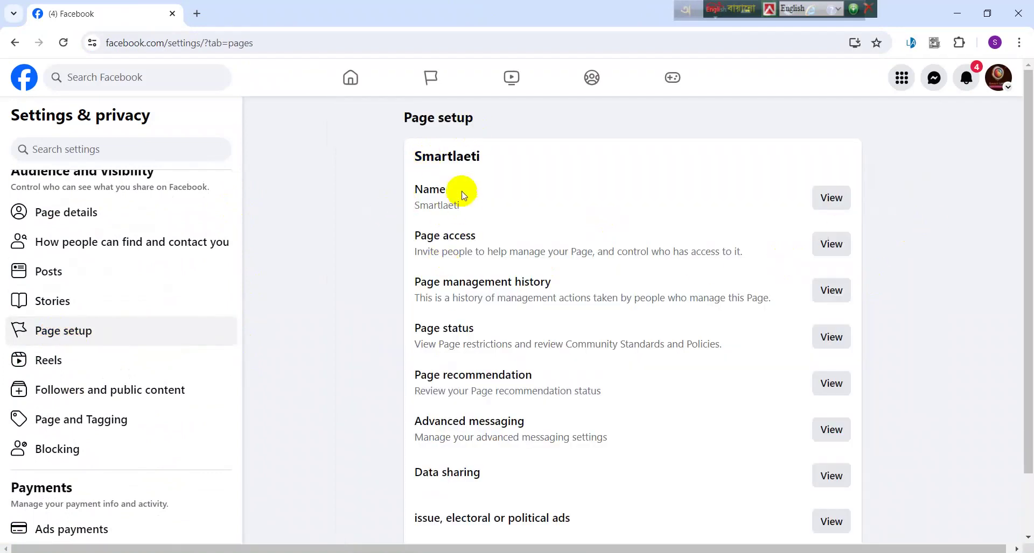
{"action": "left_click_drag", "start_coordinate": [408, 189], "coordinate": [459, 206]}
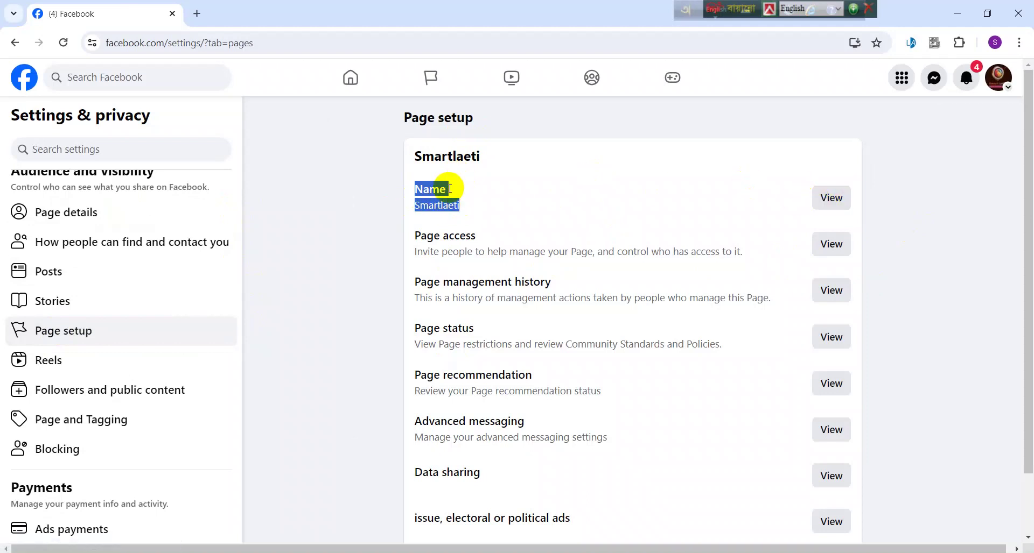
{"action": "left_click", "coordinate": [428, 189]}
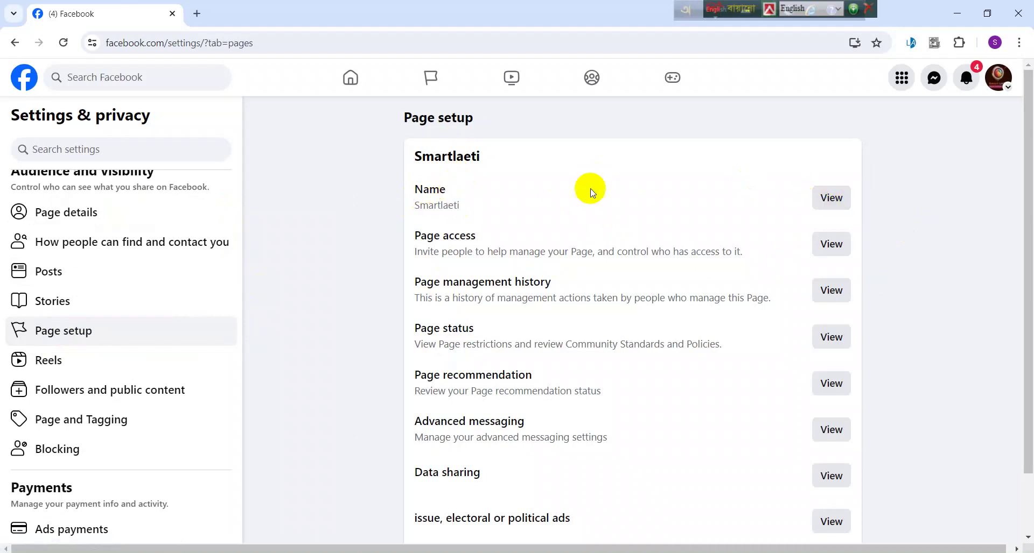
{"action": "left_click", "coordinate": [829, 197]}
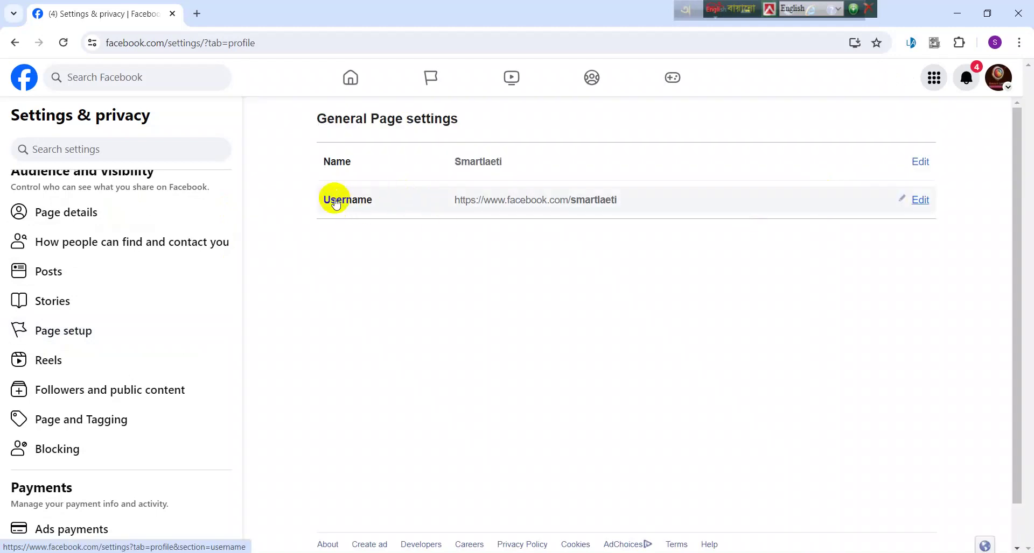
Step: Examine the username web address of the Smartlaeti Page and open the Username entry for editing with its text selected
{"action": "left_click_drag", "start_coordinate": [314, 202], "coordinate": [616, 201]}
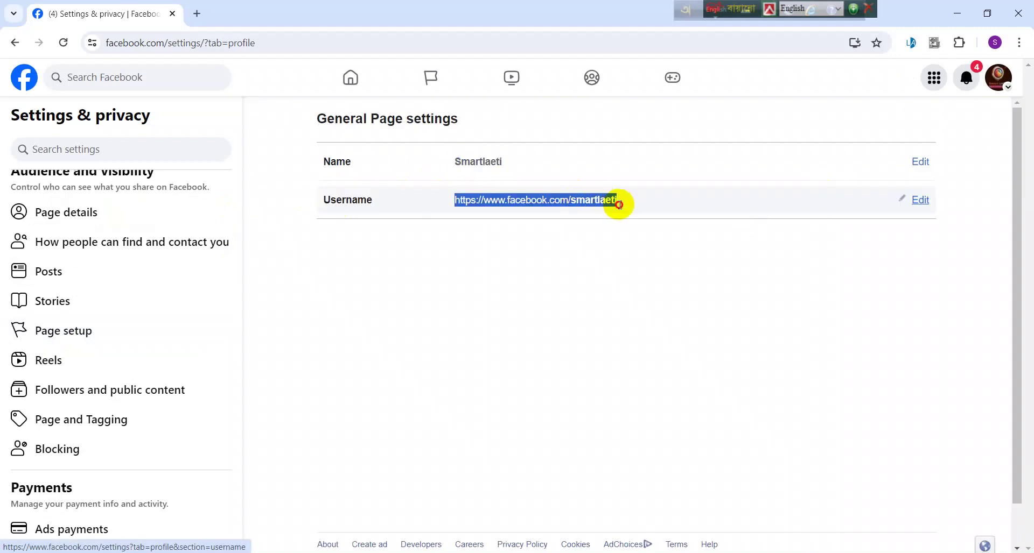
{"action": "left_click", "coordinate": [713, 288]}
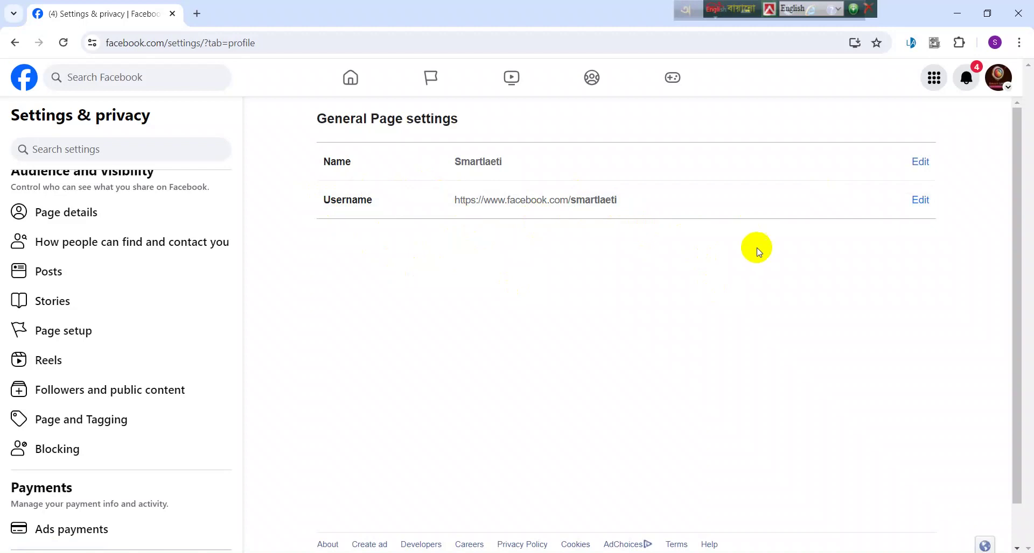
{"action": "left_click_drag", "start_coordinate": [450, 203], "coordinate": [622, 300]}
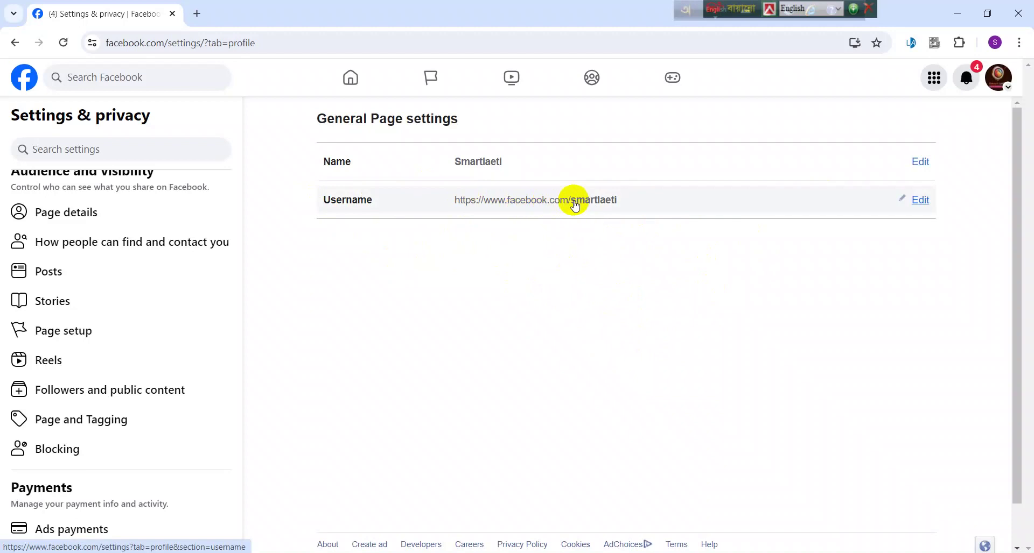
{"action": "left_click", "coordinate": [914, 198]}
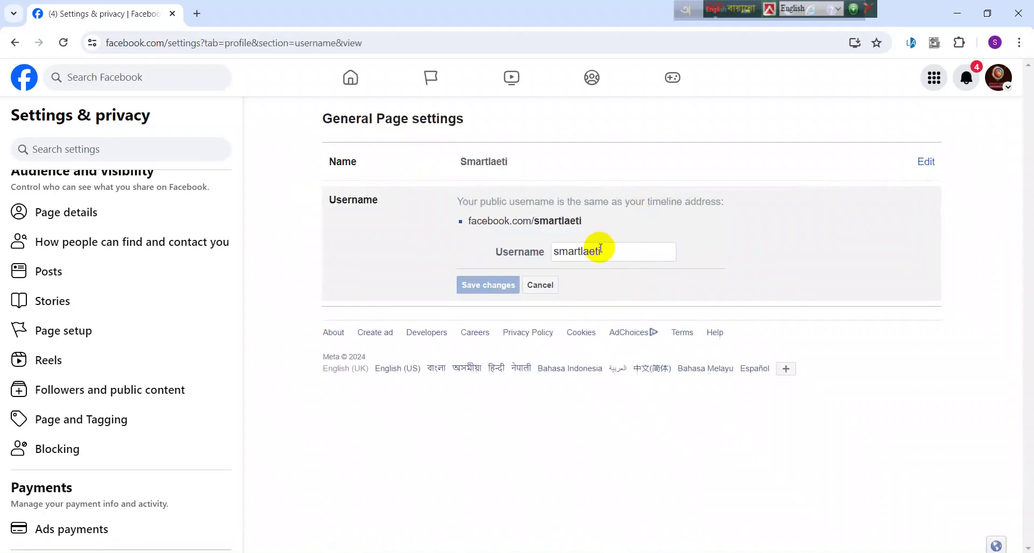
{"action": "left_click_drag", "start_coordinate": [605, 252], "coordinate": [552, 253]}
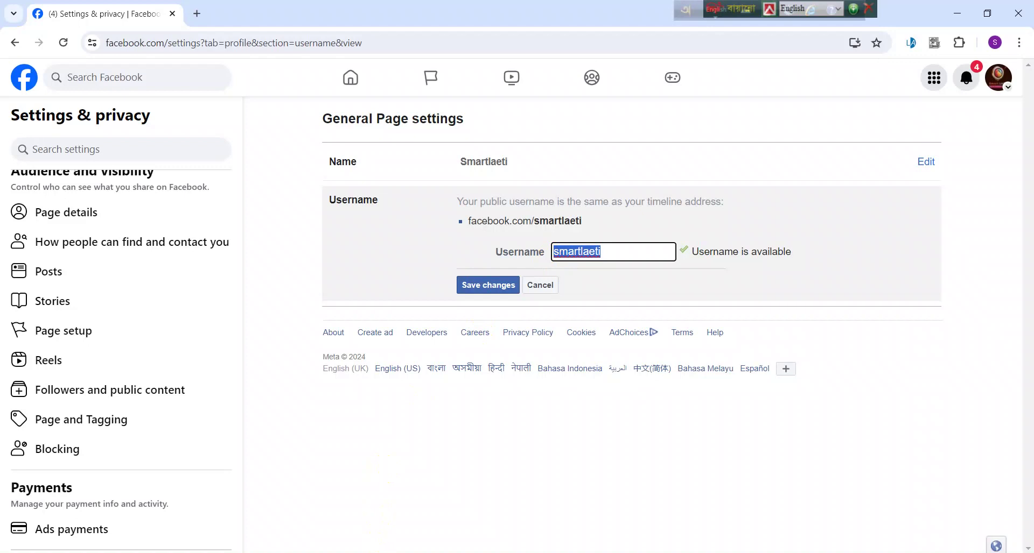
Step: Start Chrome with the Person 1 profile in a maximized window and load WhatsApp Web from its new tab page
{"action": "left_click", "coordinate": [377, 552]}
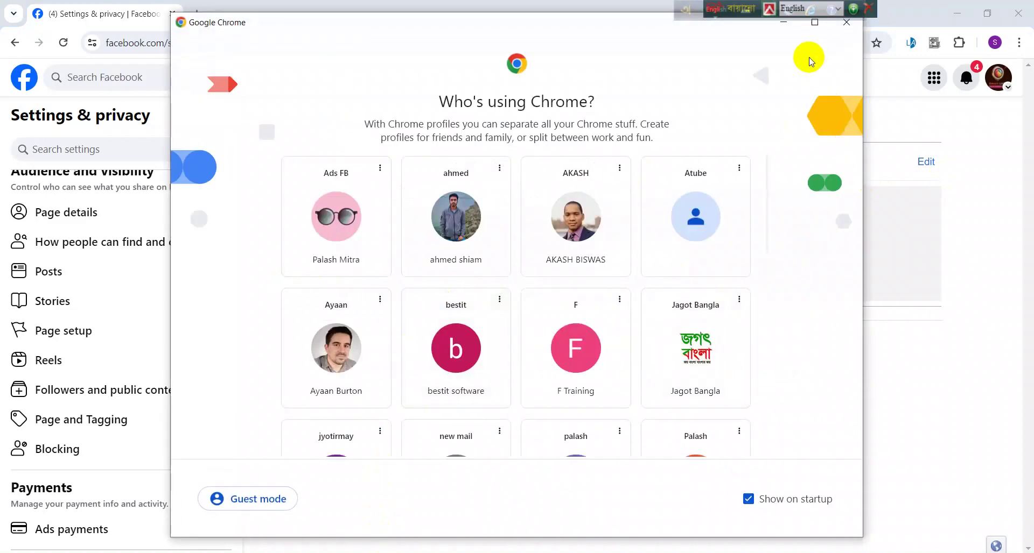
{"action": "left_click", "coordinate": [814, 23]}
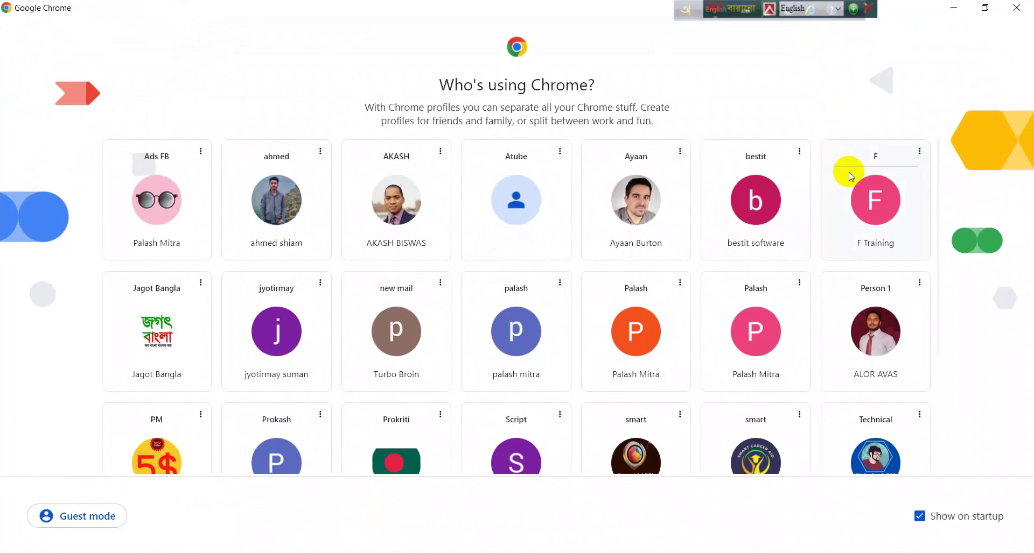
{"action": "left_click", "coordinate": [866, 352]}
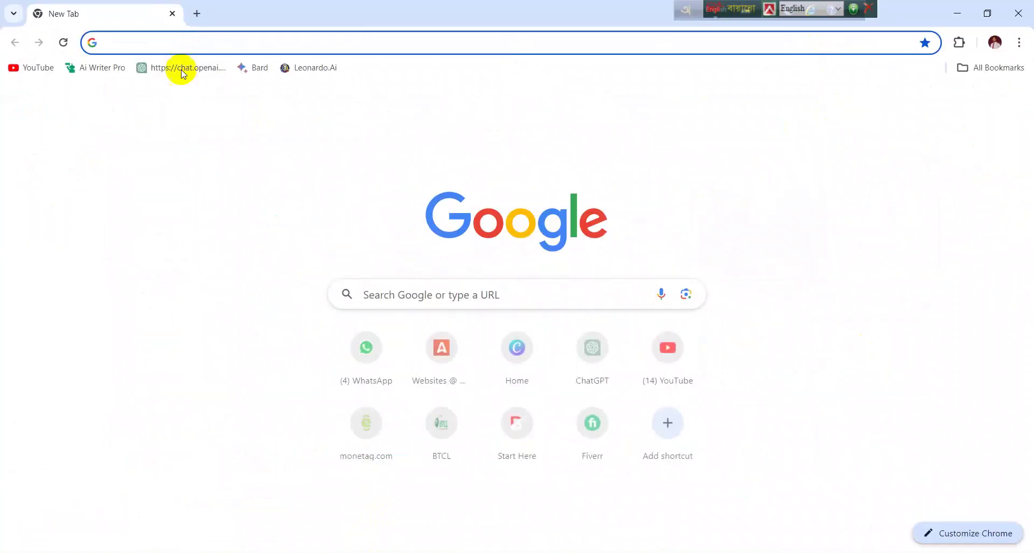
{"action": "left_click", "coordinate": [364, 350]}
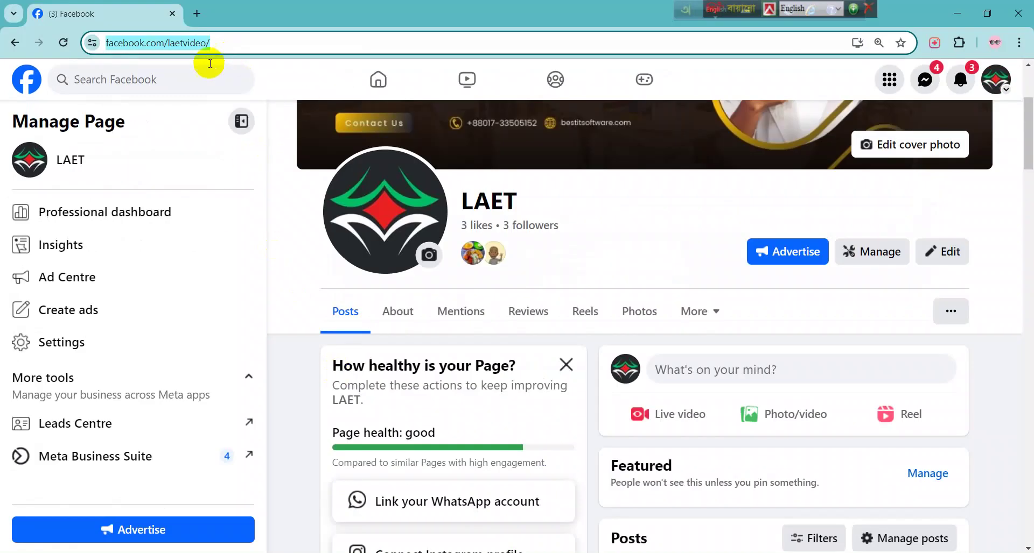
{"action": "left_click", "coordinate": [155, 81]}
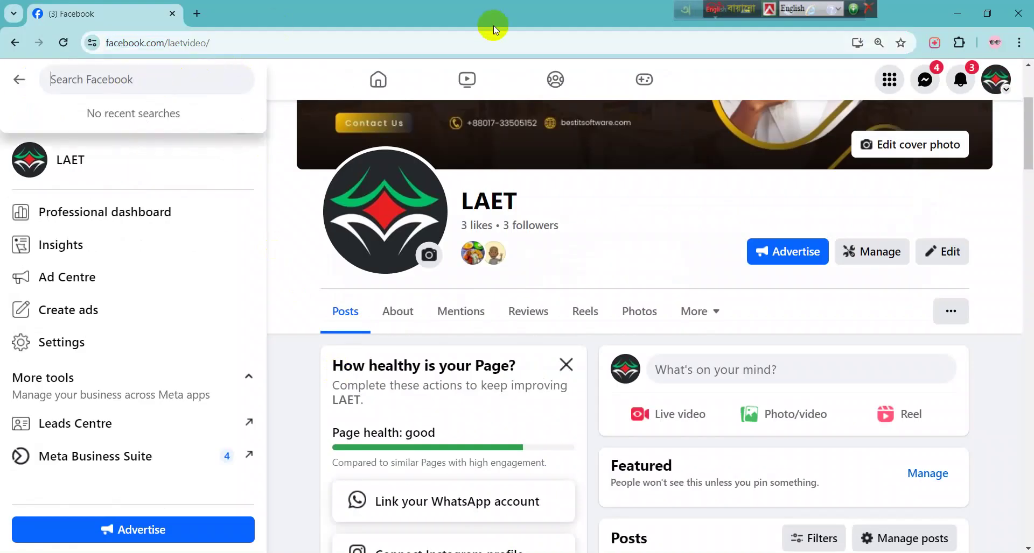
{"action": "left_click", "coordinate": [377, 81]}
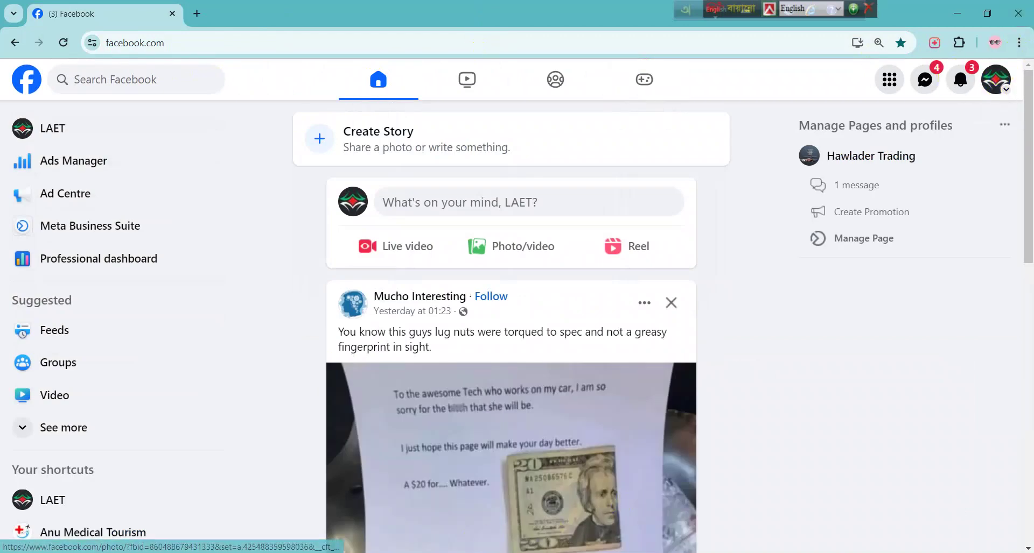
Step: Switch to WhatsApp Web, open the Mentorship: ISP 03 & 04 Pirojpur Sadar group and copy the latest Facebook profile link
{"action": "key", "text": "alt+Tab"}
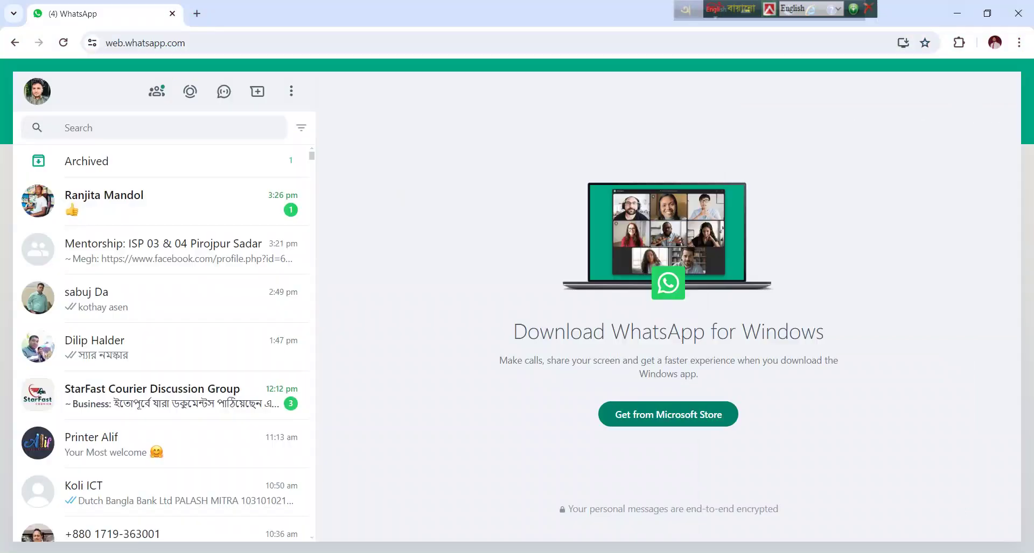
{"action": "left_click", "coordinate": [139, 249]}
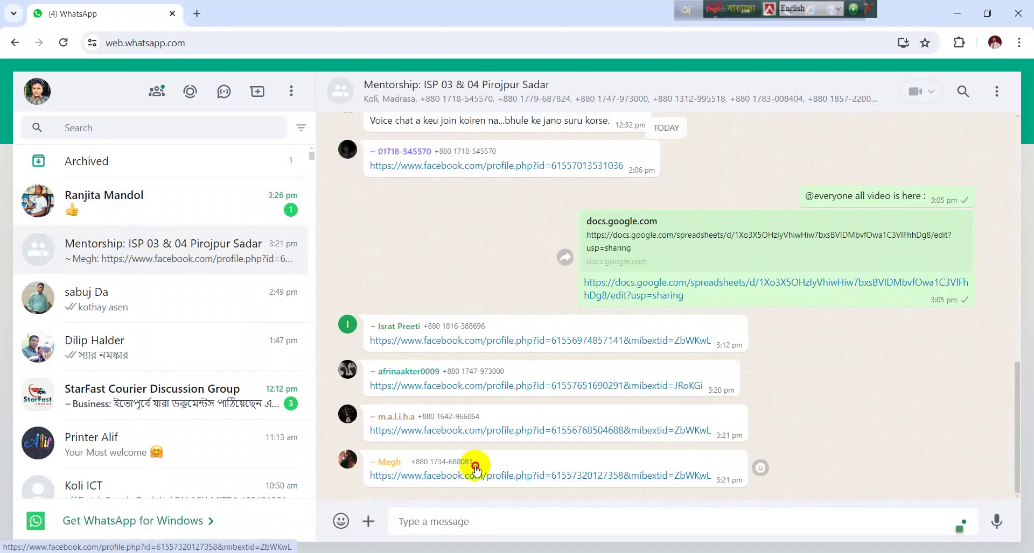
{"action": "triple_click", "coordinate": [708, 472]}
{"action": "key", "text": "ctrl+c"}
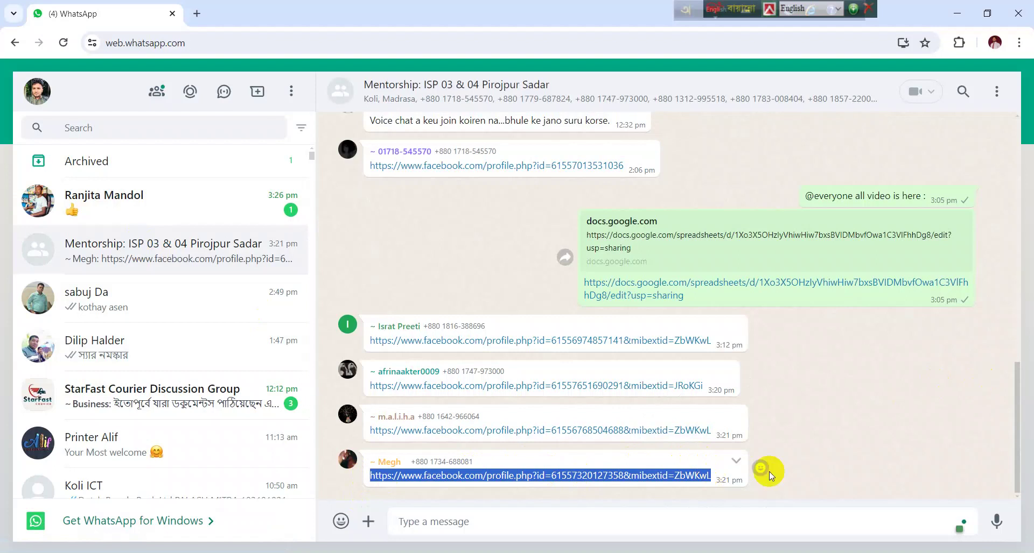
Step: Switch back to the browser window with the Smartlaeti settings and load the copied Facebook profile link in a new tab
{"action": "left_click", "coordinate": [517, 552]}
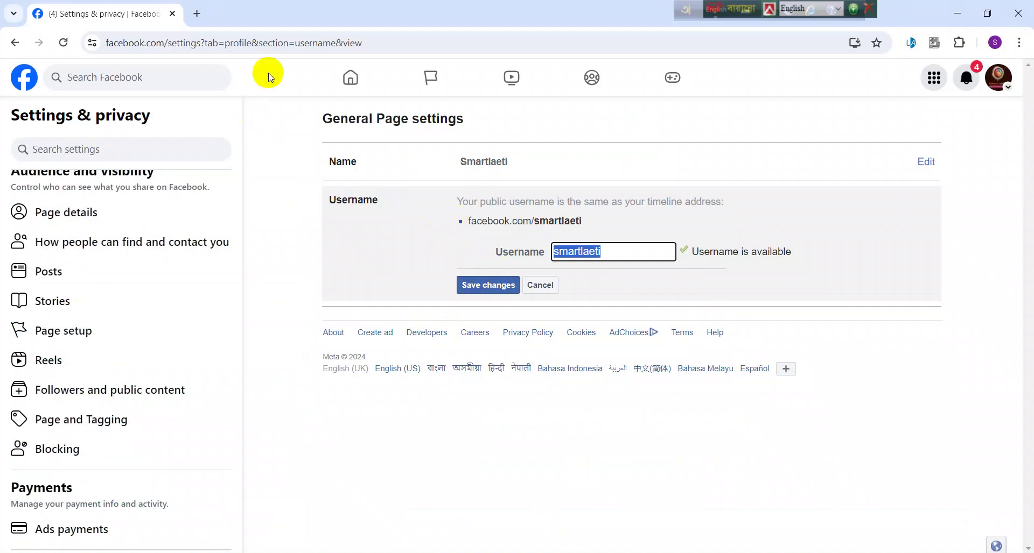
{"action": "left_click", "coordinate": [199, 15]}
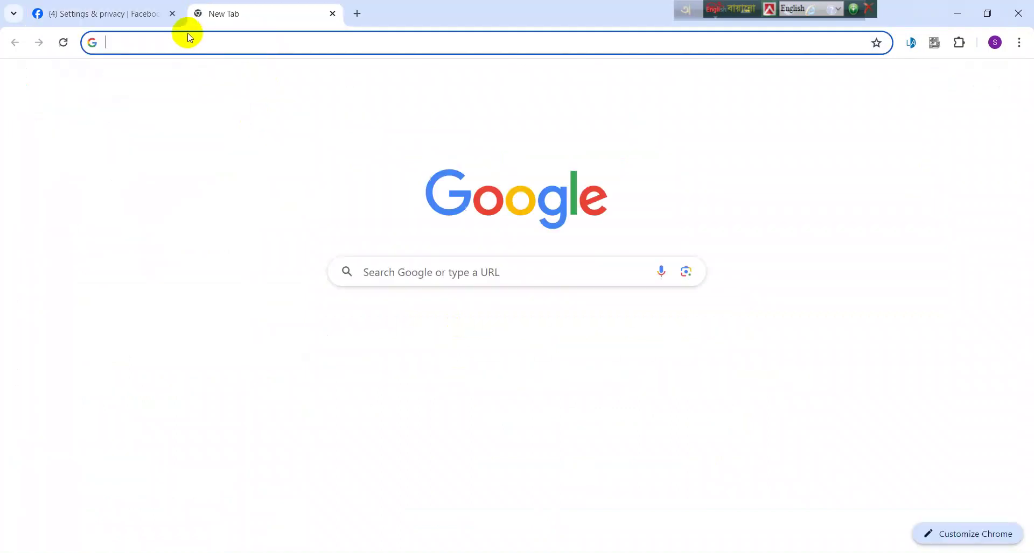
{"action": "left_click", "coordinate": [184, 37]}
{"action": "key", "text": "ctrl+v"}
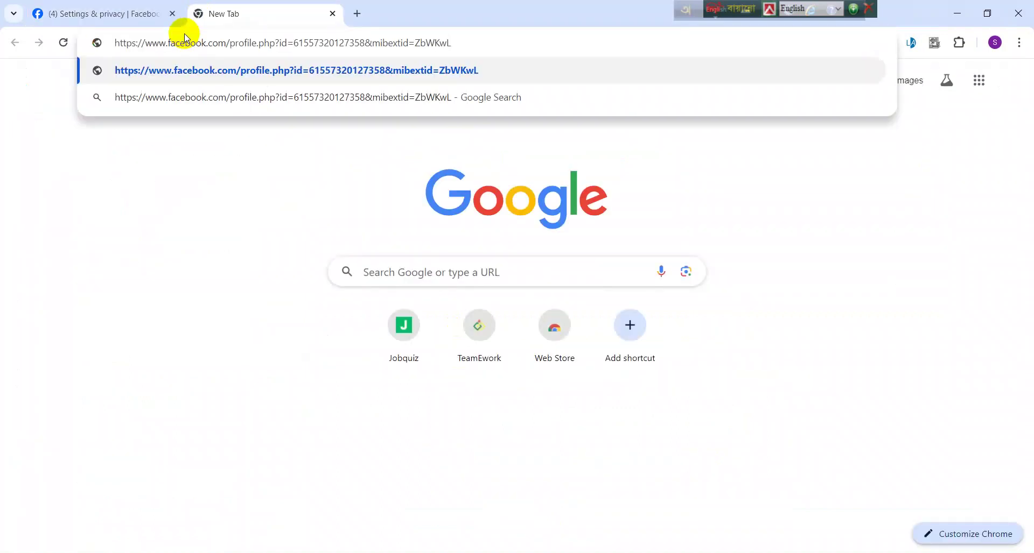
{"action": "key", "text": "Return"}
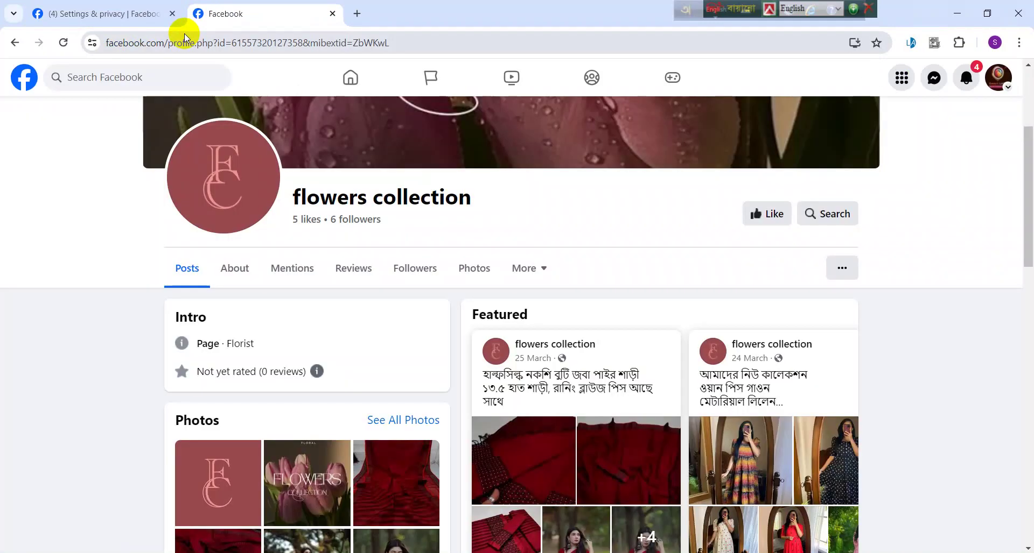
Step: Examine the flowers collection Page's name and the profile ID part of its web address
{"action": "mouse_move", "coordinate": [1027, 212]}
{"action": "left_mouse_down"}
{"action": "mouse_move", "coordinate": [1029, 169]}
{"action": "mouse_move", "coordinate": [1032, 195]}
{"action": "left_mouse_up"}
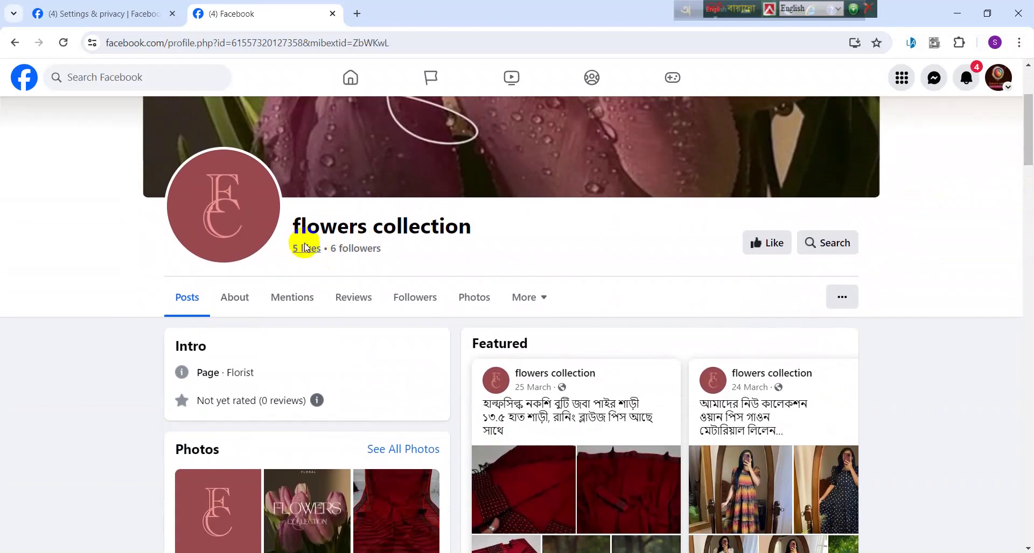
{"action": "left_click_drag", "start_coordinate": [289, 224], "coordinate": [485, 226]}
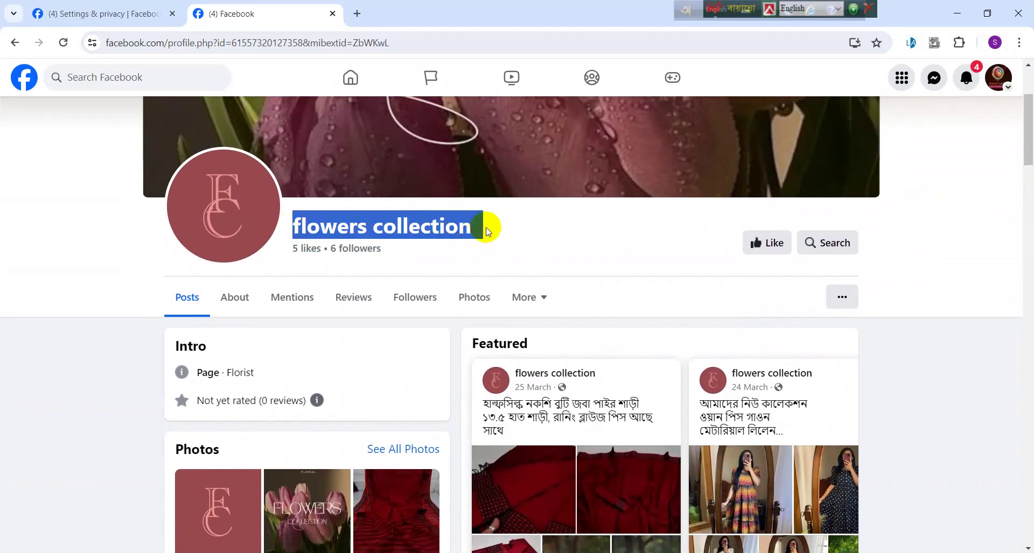
{"action": "left_click_drag", "start_coordinate": [167, 43], "coordinate": [224, 56]}
{"action": "left_click", "coordinate": [432, 40]}
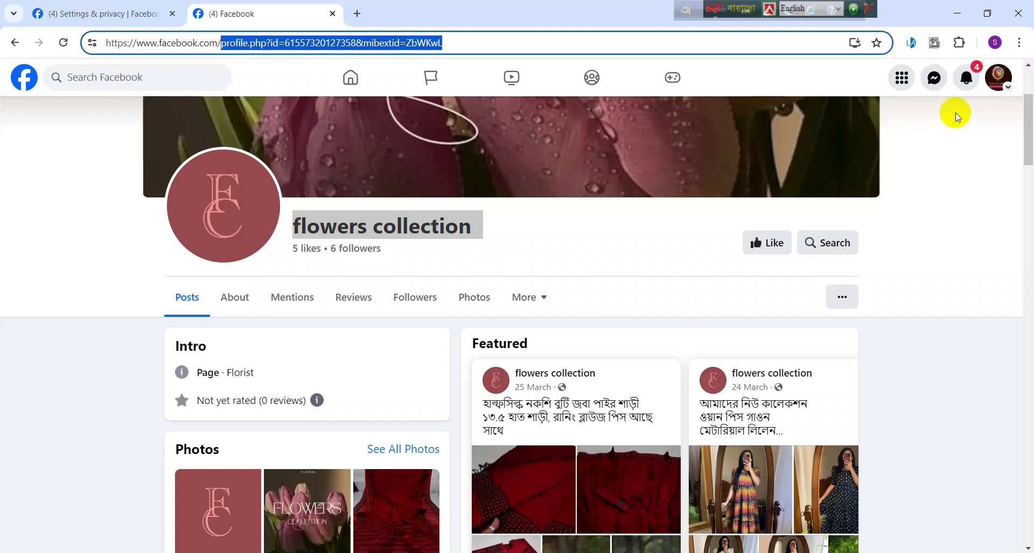
Step: Switch from Smartlaeti to the personal profile and try to like the flowers collection Page
{"action": "left_click", "coordinate": [997, 77]}
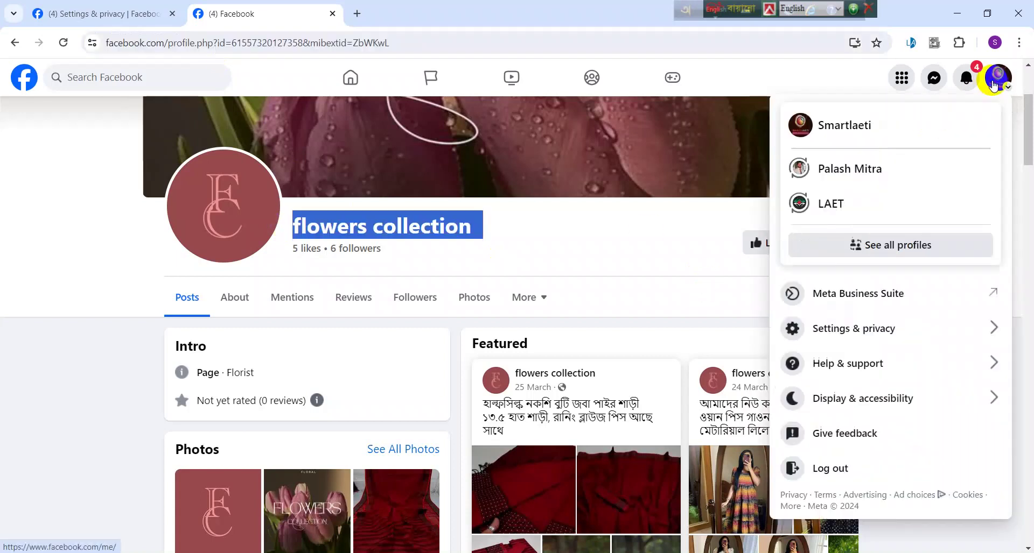
{"action": "left_click", "coordinate": [868, 170]}
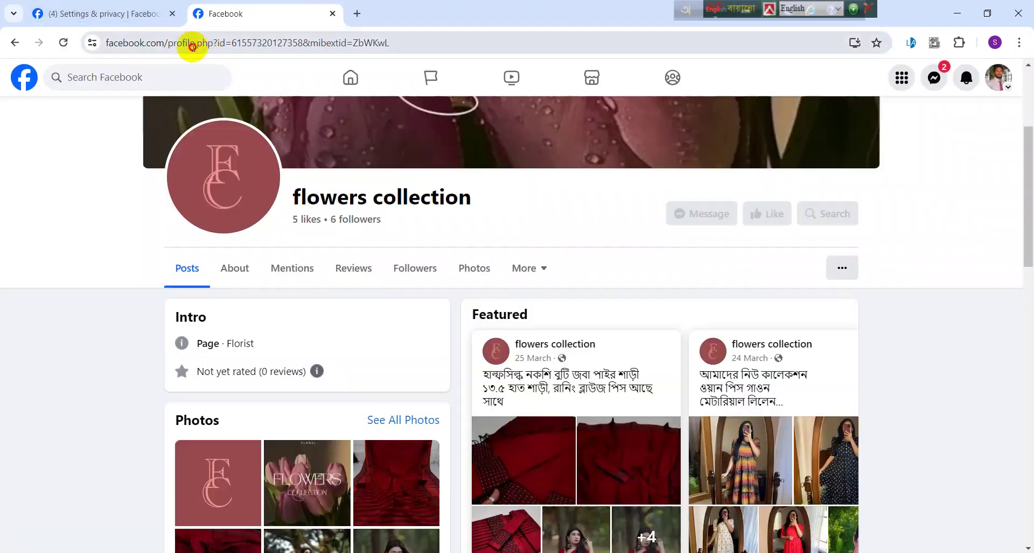
{"action": "left_click", "coordinate": [192, 47]}
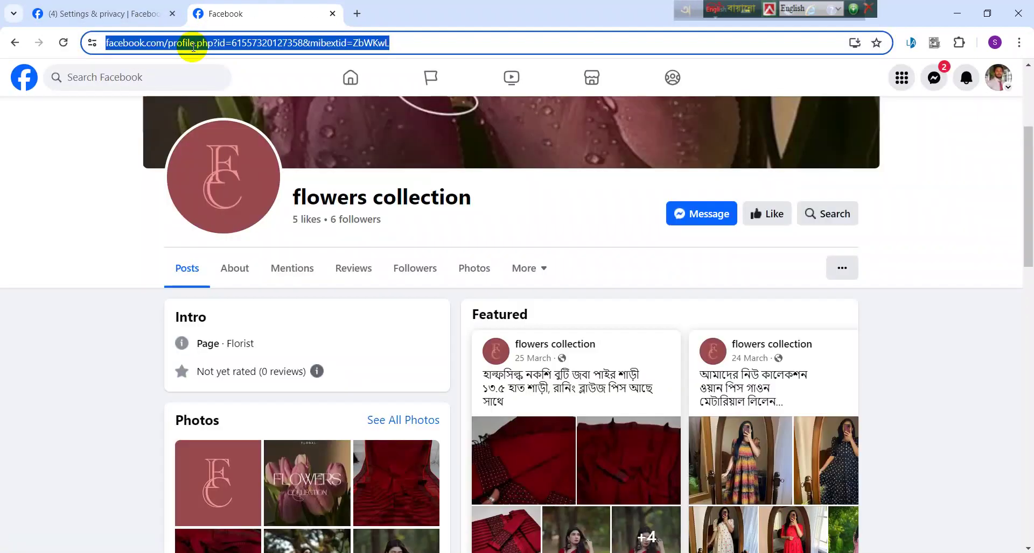
{"action": "left_click", "coordinate": [771, 220]}
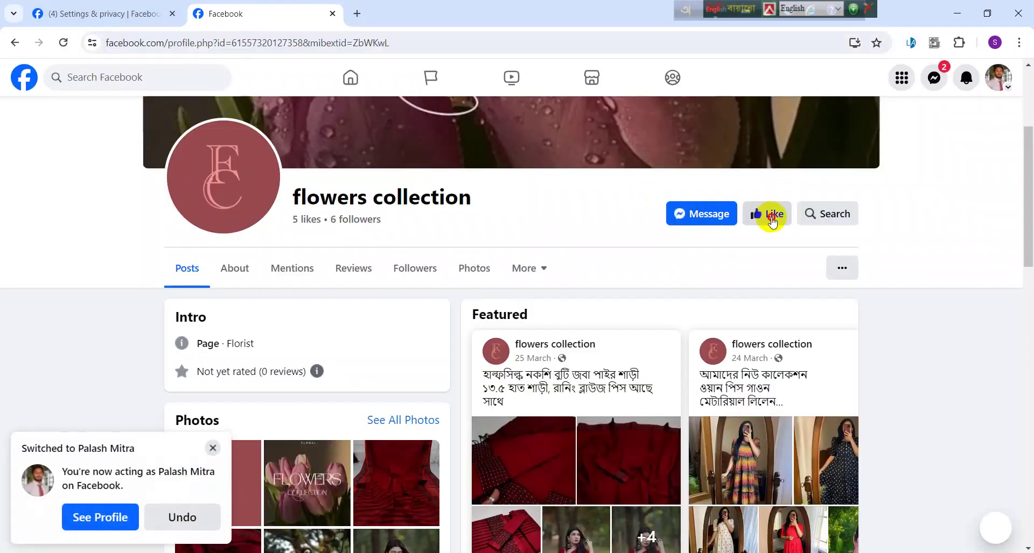
Step: Start a chat with the flowers collection Page, send the suggested question "Delivery charge please ?" and close the chat
{"action": "left_click", "coordinate": [704, 218]}
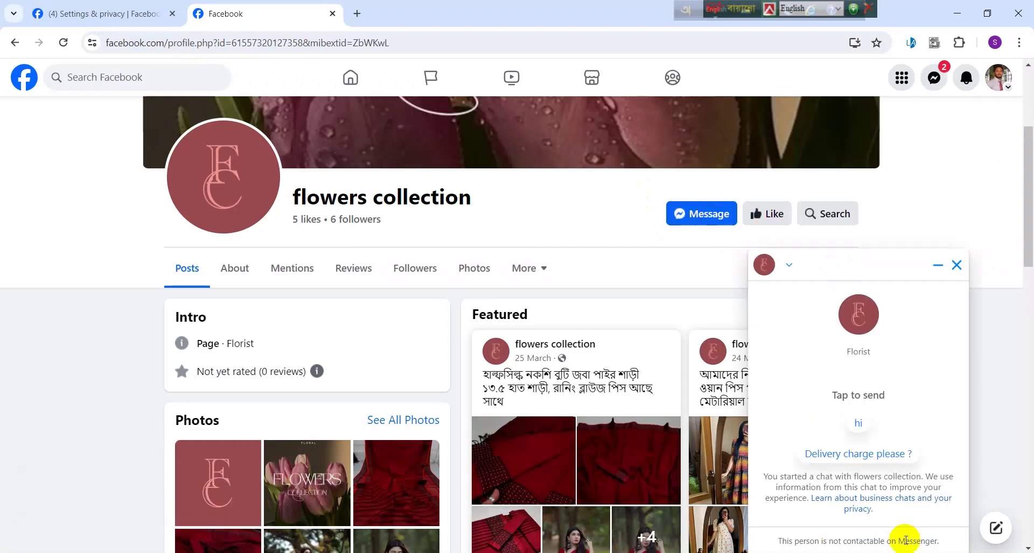
{"action": "left_click", "coordinate": [870, 462]}
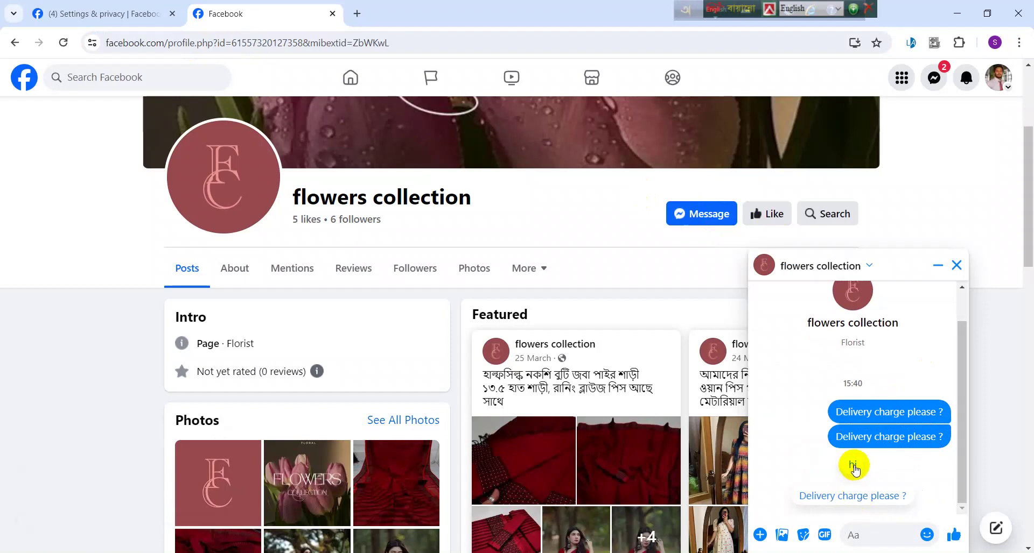
{"action": "left_click", "coordinate": [858, 494]}
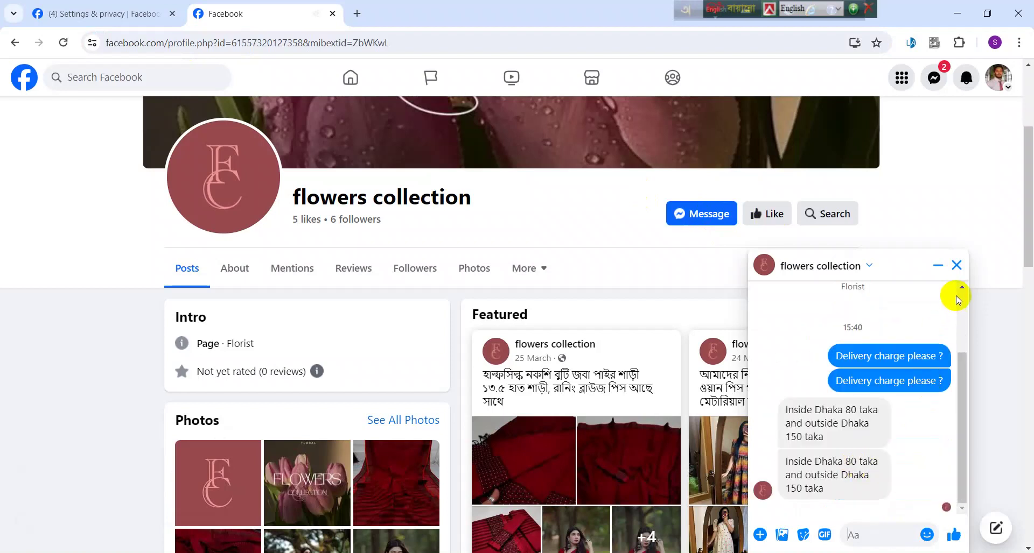
{"action": "left_click", "coordinate": [956, 265]}
Step: Close the flowers collection Page, return to Smartlaeti's general Page settings and deselect the username text
{"action": "left_click_drag", "start_coordinate": [1027, 181], "coordinate": [1026, 119]}
{"action": "left_click", "coordinate": [535, 124]}
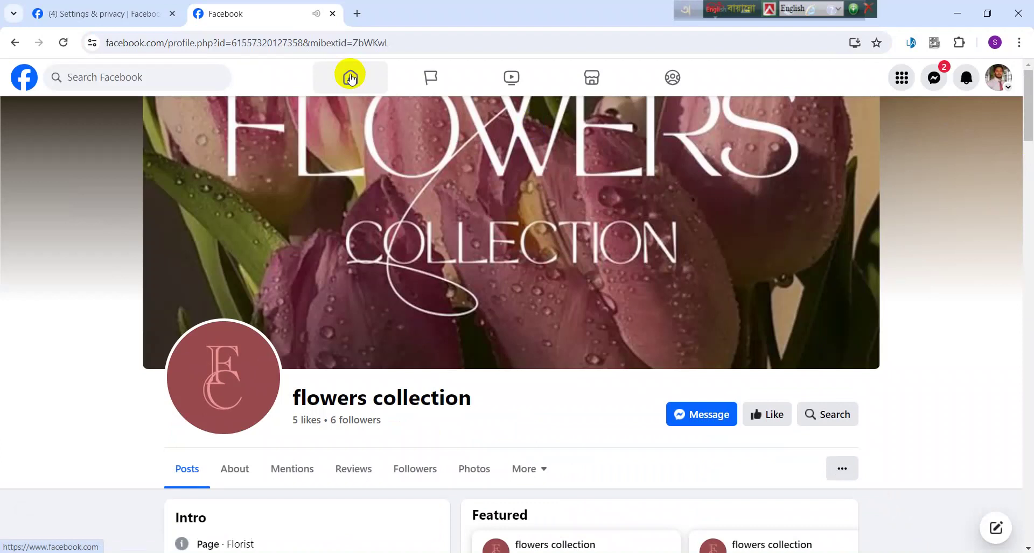
{"action": "left_click", "coordinate": [334, 14]}
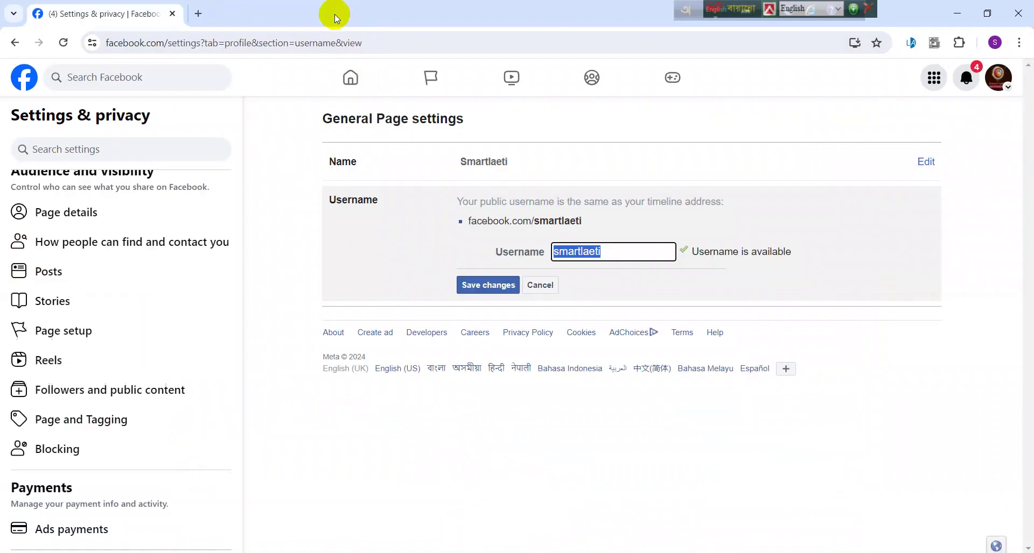
{"action": "left_click", "coordinate": [449, 425]}
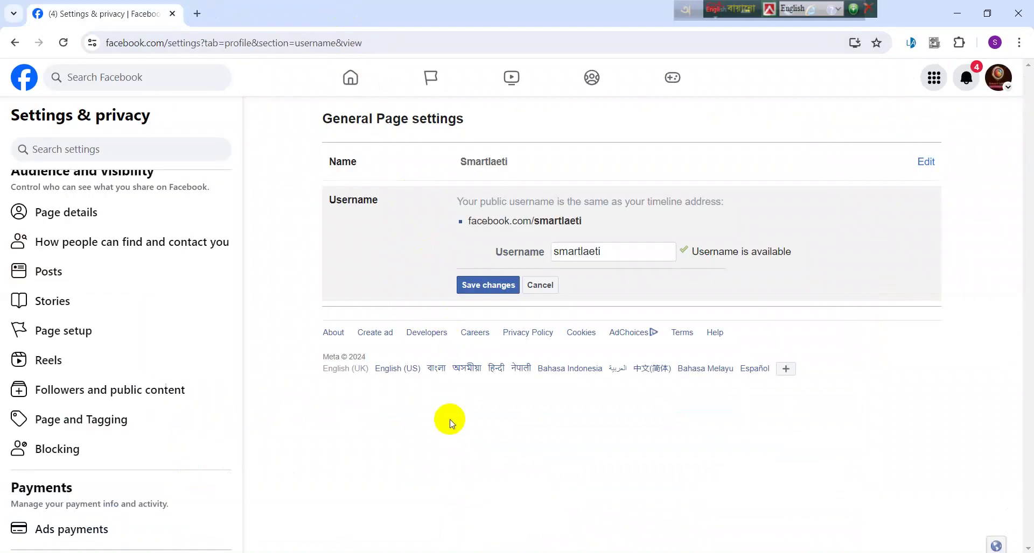